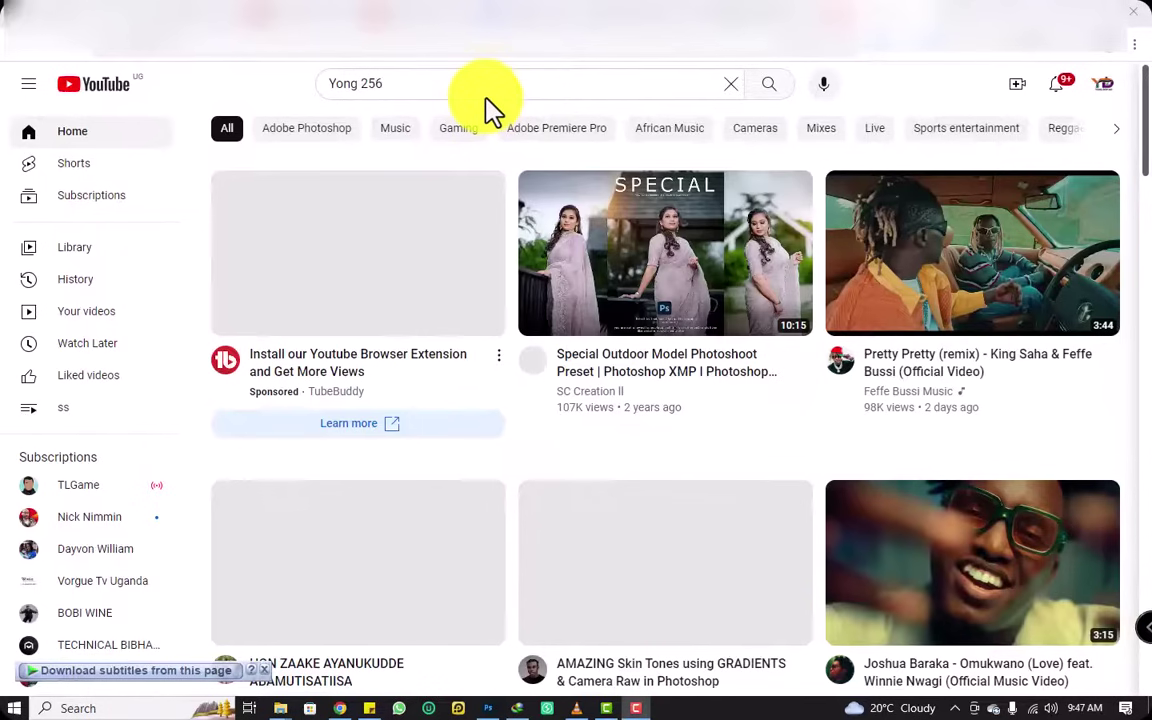
Search YouTube for the Yong 256 channel, then bring the Photoshop portrait DSC_6479.jpg forward.
{"action": "left_click", "coordinate": [785, 95]}
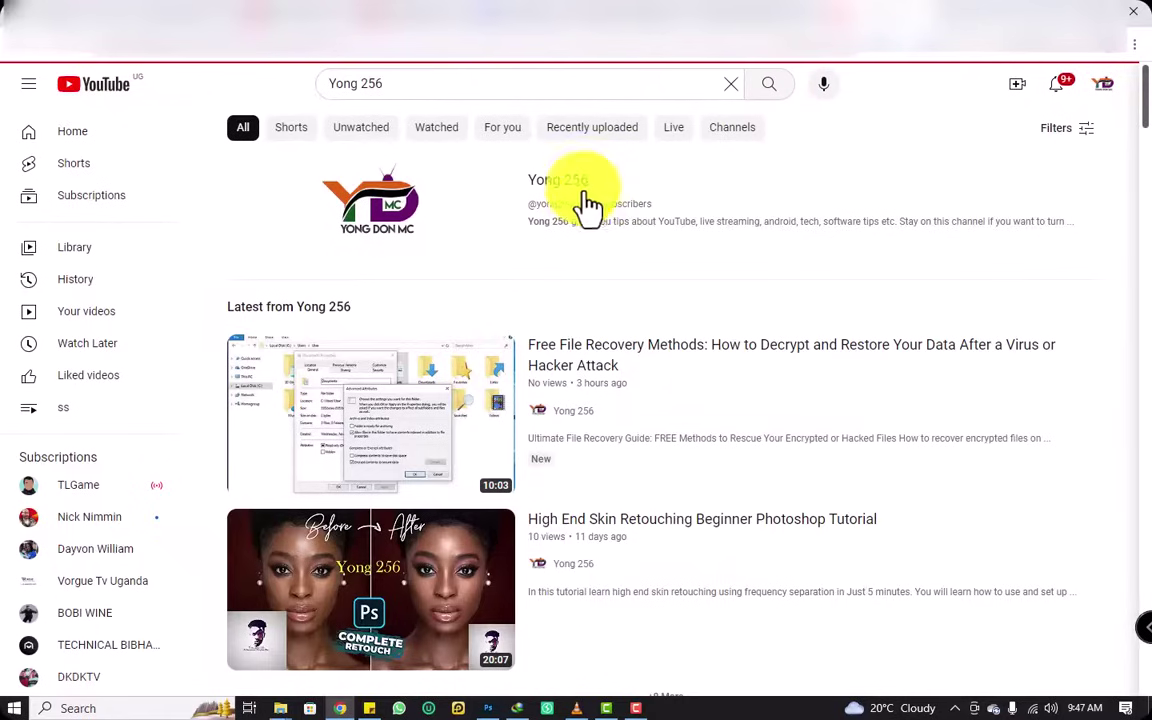
{"action": "left_click", "coordinate": [487, 708]}
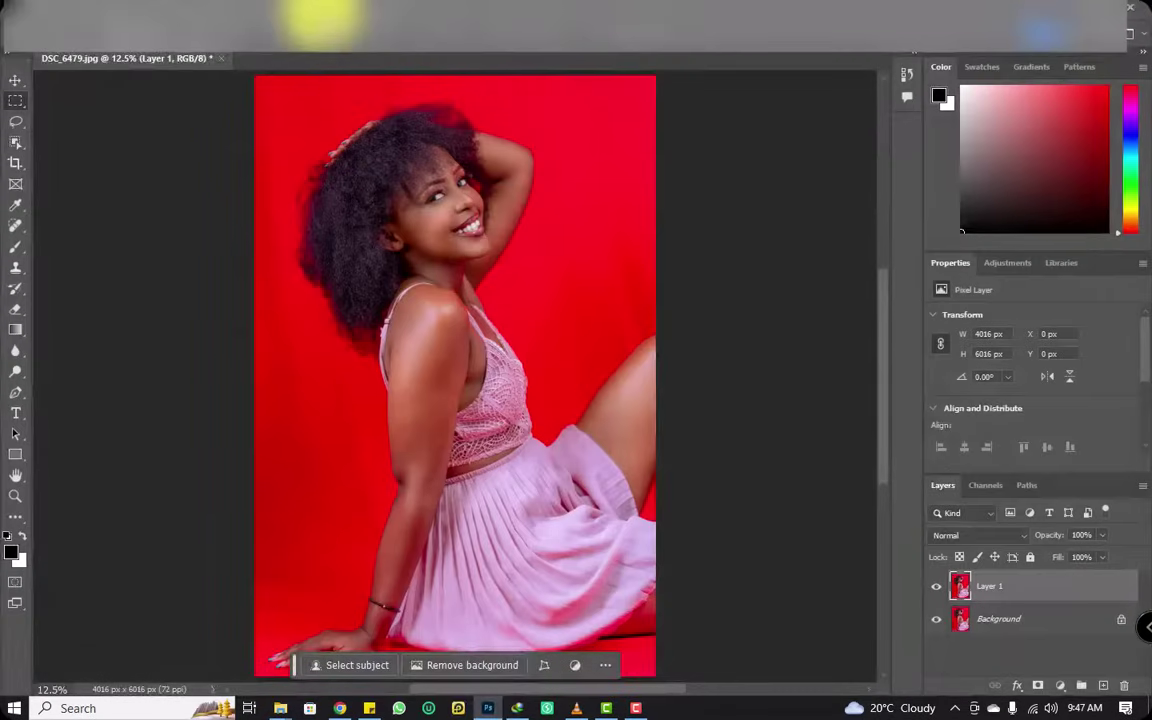
Open Photoshop's Filter menu to find the Neural Filters entry.
{"action": "left_click", "coordinate": [220, 16]}
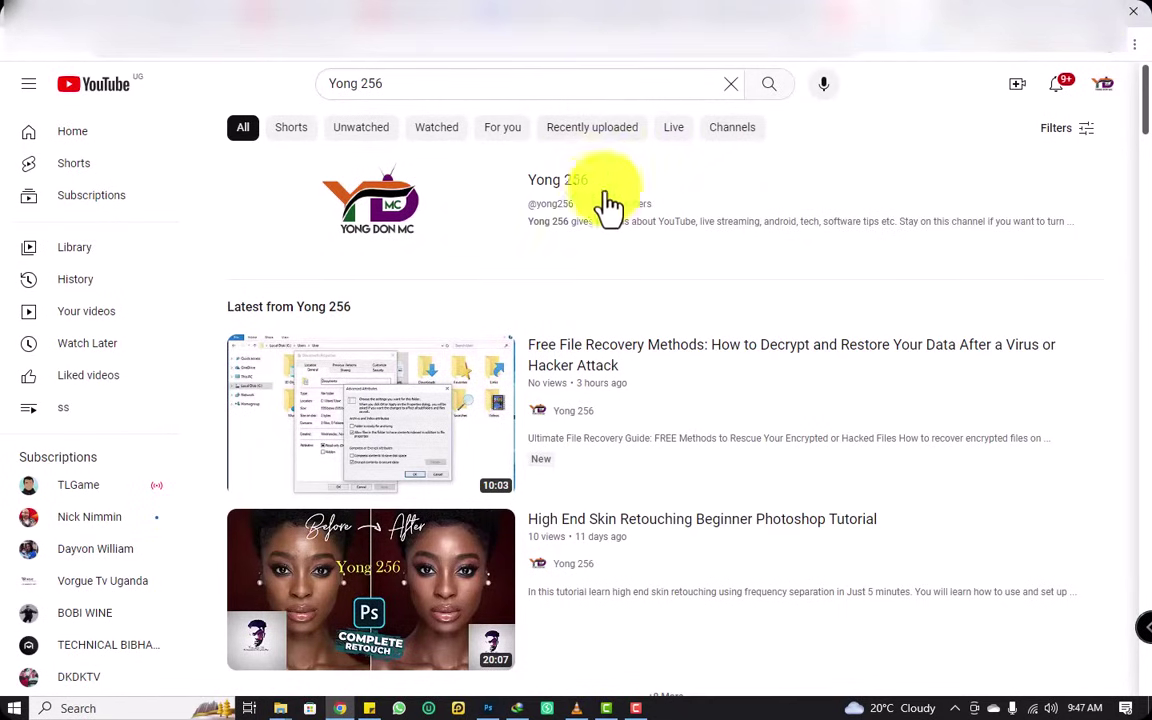
Open the Yong 256 channel's Videos tab, browse the uploads, then minimize the browser.
{"action": "left_click", "coordinate": [571, 185]}
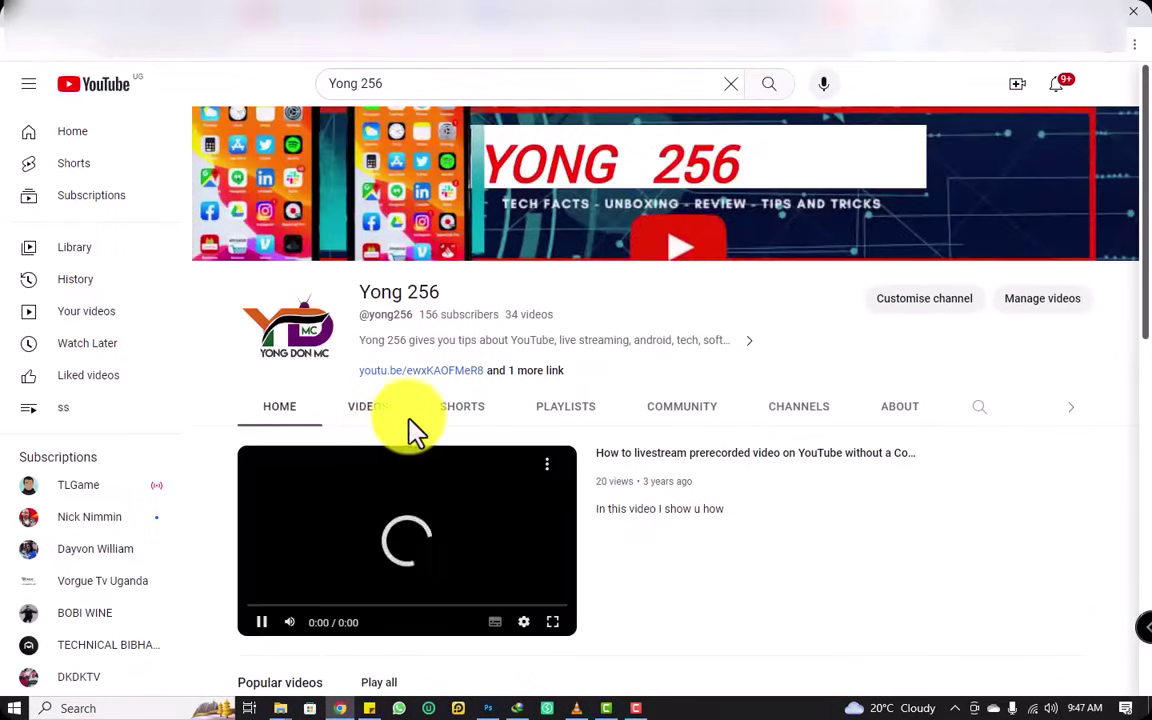
{"action": "left_click", "coordinate": [388, 410]}
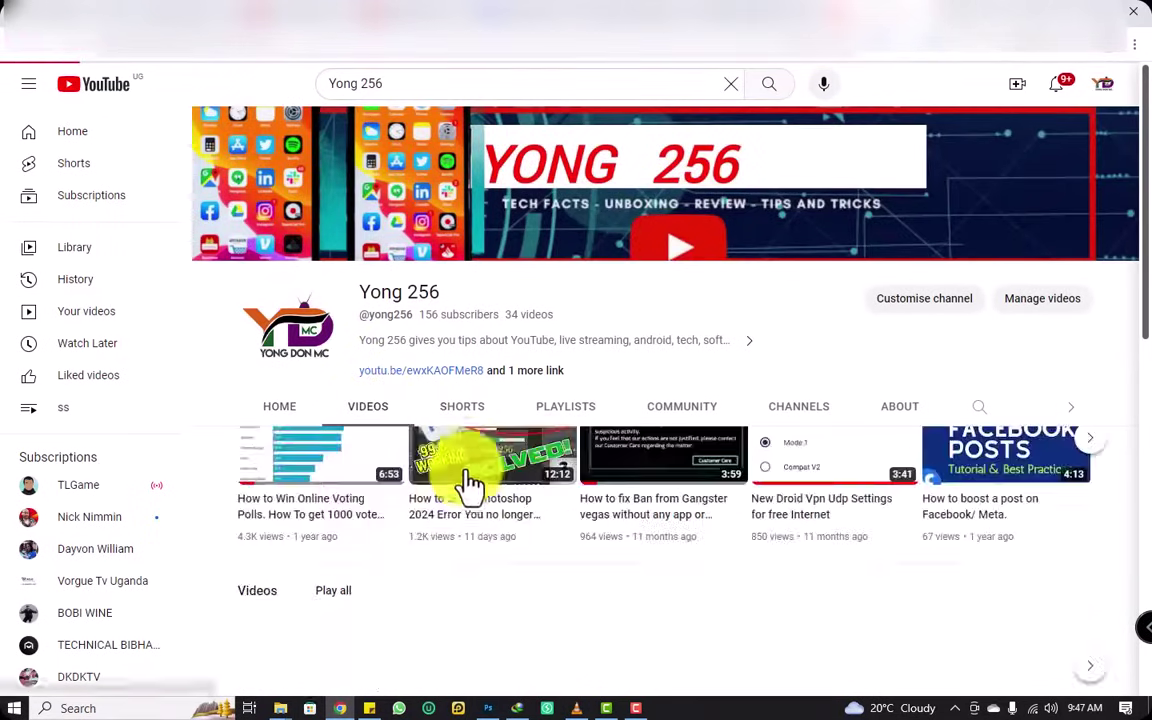
{"action": "scroll", "coordinate": [473, 480], "scroll_direction": "down", "scroll_amount": 3}
{"action": "scroll", "coordinate": [473, 480], "scroll_direction": "up", "scroll_amount": 3}
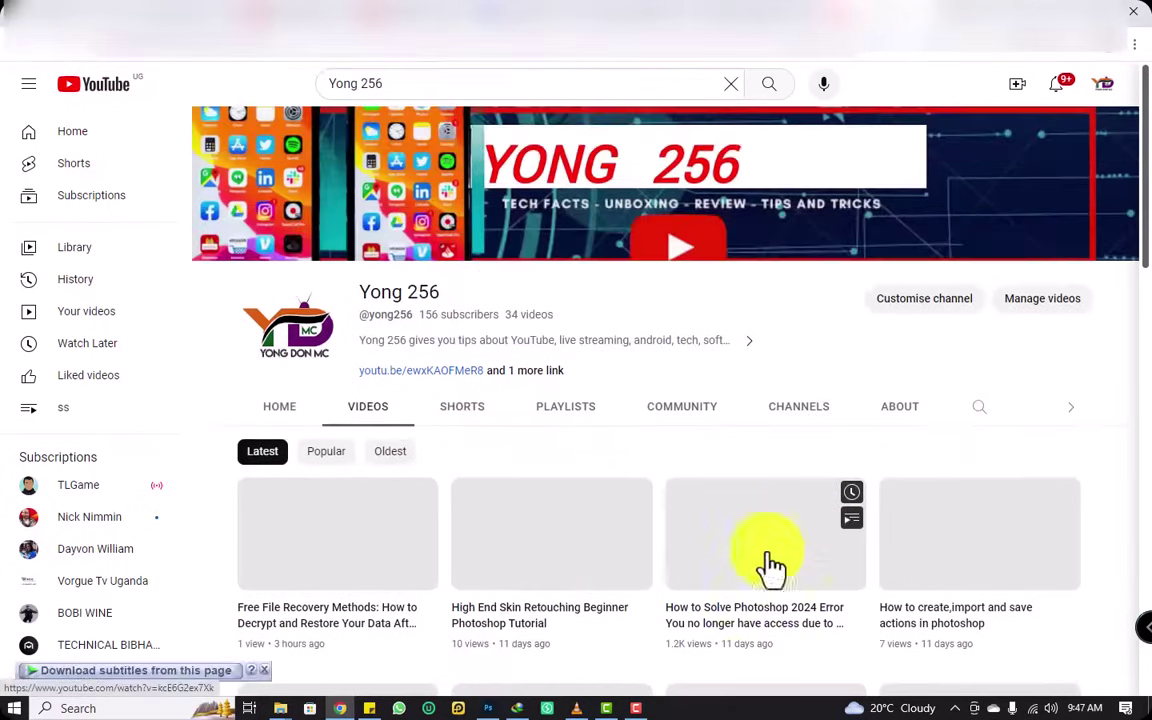
{"action": "scroll", "coordinate": [474, 578], "scroll_direction": "down", "scroll_amount": 3}
{"action": "scroll", "coordinate": [474, 578], "scroll_direction": "down", "scroll_amount": 9}
{"action": "scroll", "coordinate": [532, 548], "scroll_direction": "up", "scroll_amount": 10}
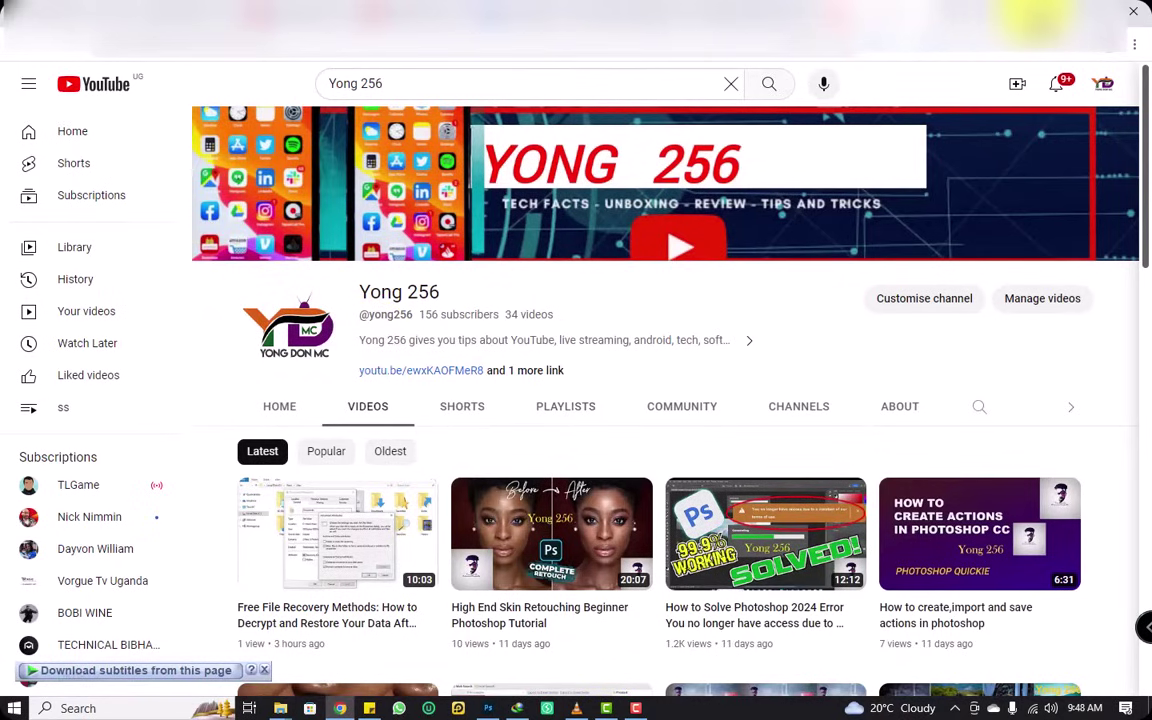
{"action": "left_click", "coordinate": [1045, 14]}
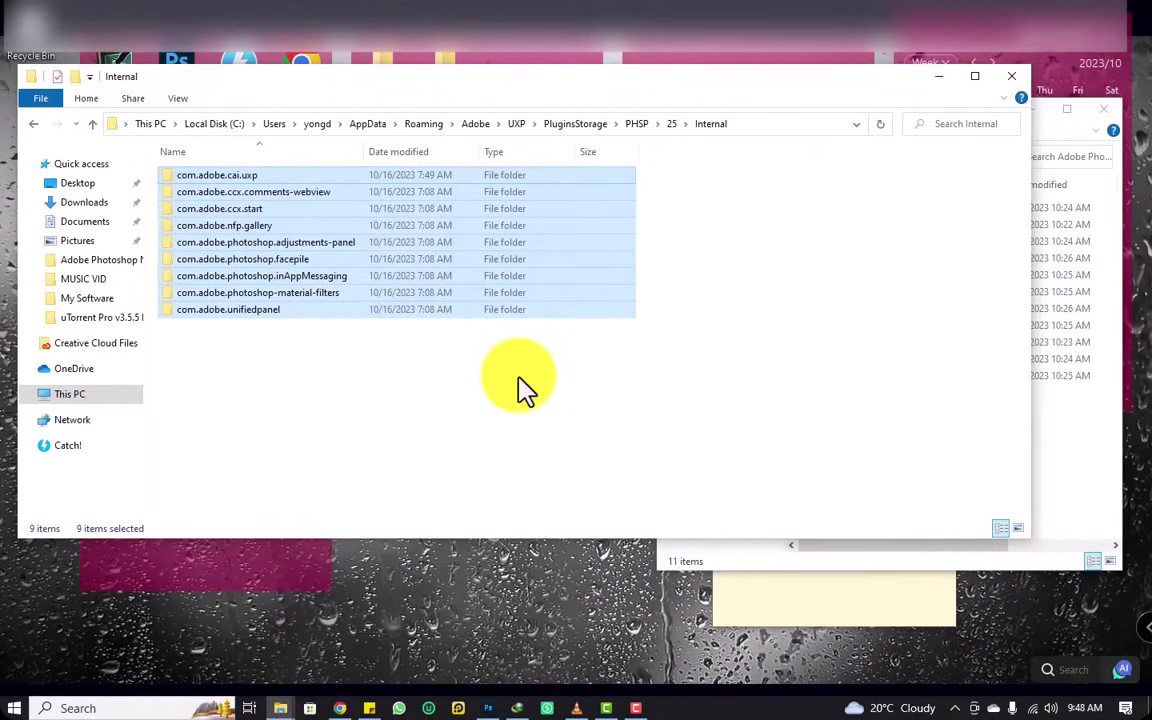
Bring the Adobe Photoshop Neural Filters 2023 folder window forward, then switch back to DSC_6479.jpg.
{"action": "left_click", "coordinate": [485, 706]}
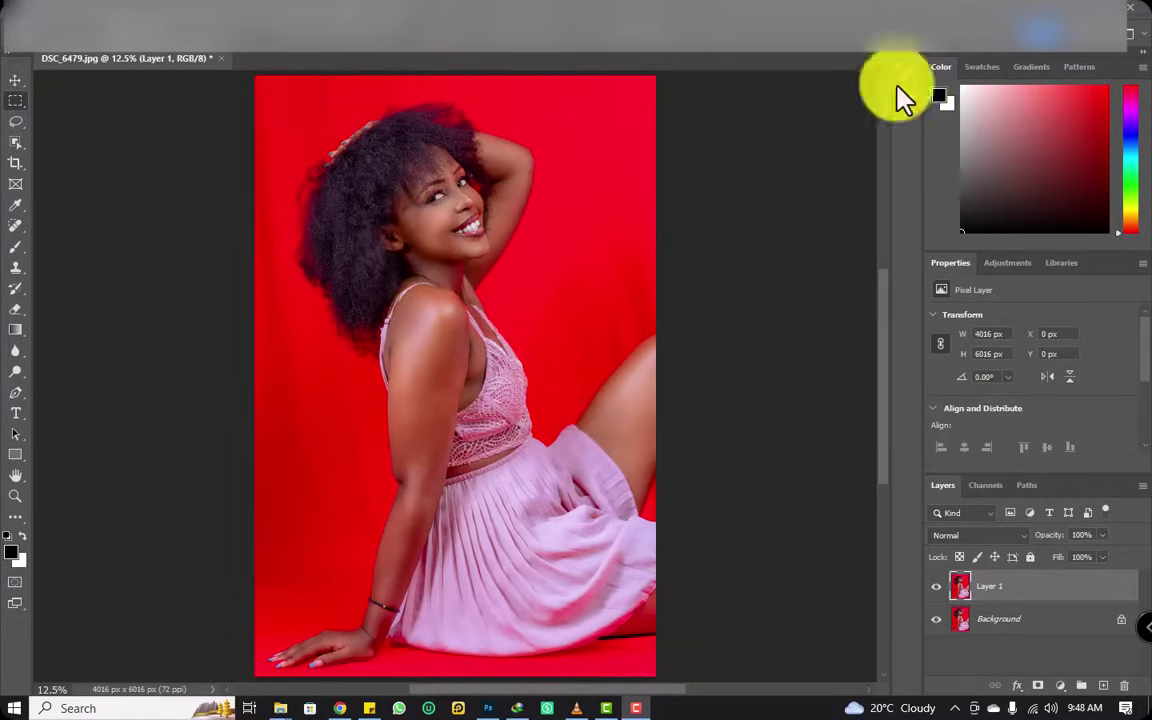
{"action": "left_click", "coordinate": [1068, 12]}
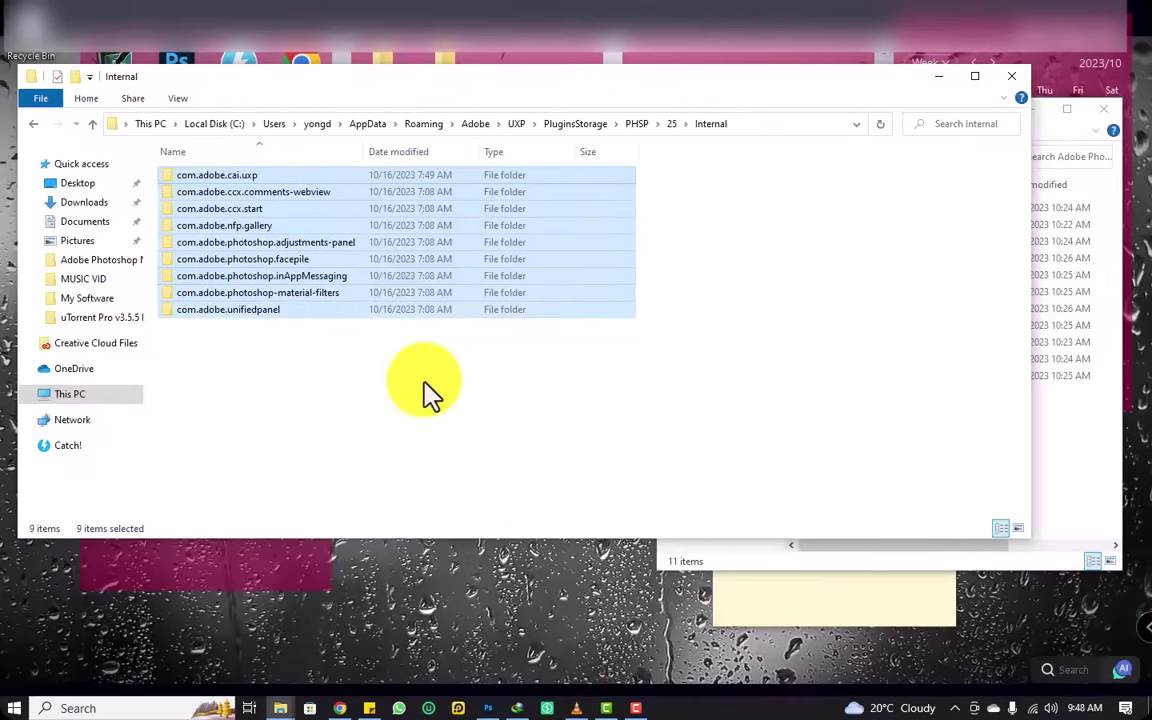
{"action": "left_click", "coordinate": [1090, 440]}
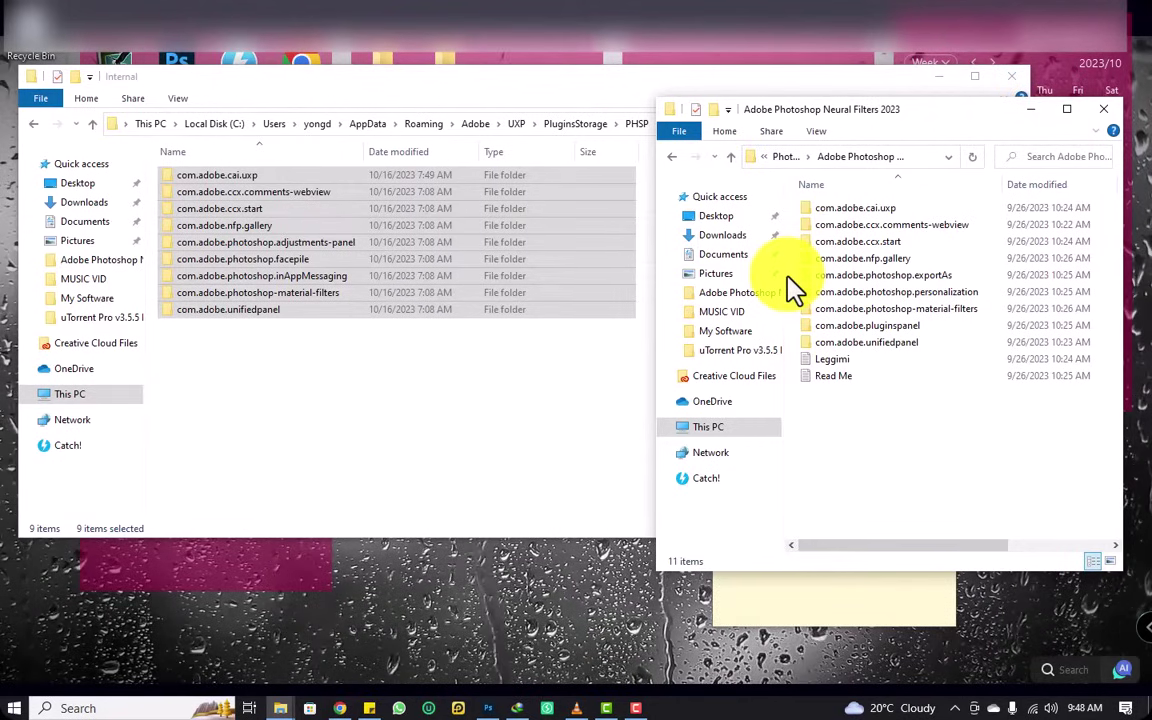
{"action": "left_click", "coordinate": [486, 706]}
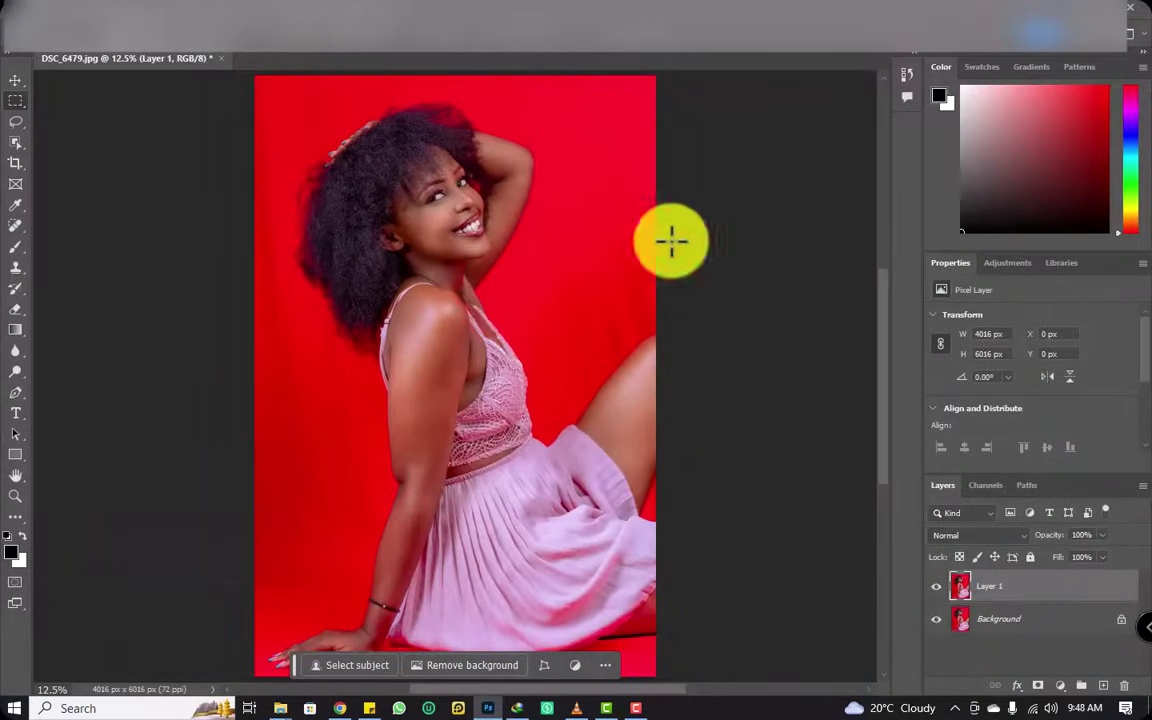
Choose Filter > Neural Filters to launch it on DSC_6479.jpg.
{"action": "left_click", "coordinate": [222, 15]}
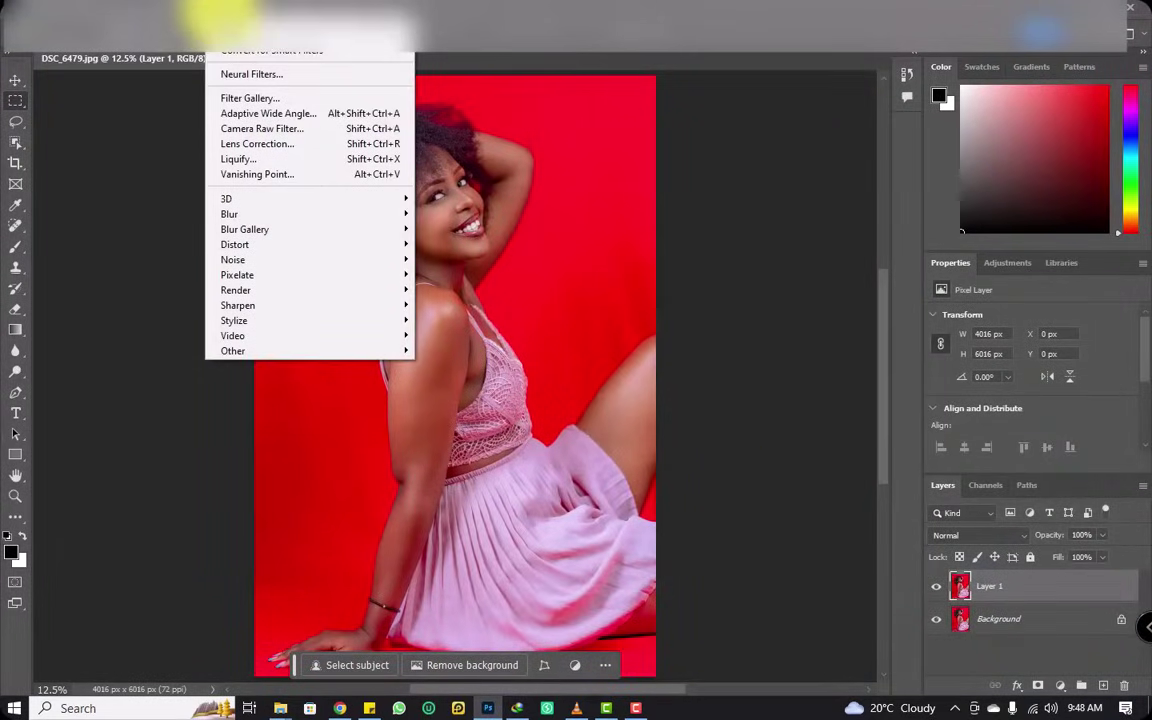
{"action": "left_click", "coordinate": [251, 72]}
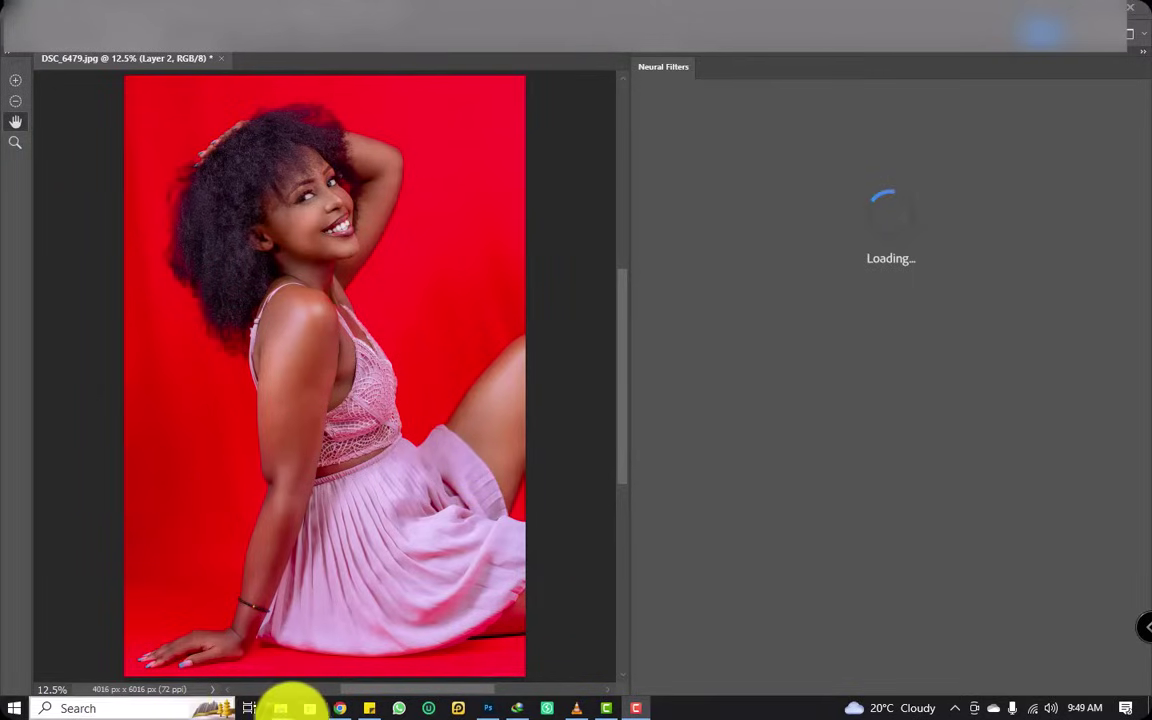
Switch to the Yong 256 channel in Chrome and scroll through its Videos grid.
{"action": "left_click", "coordinate": [341, 709]}
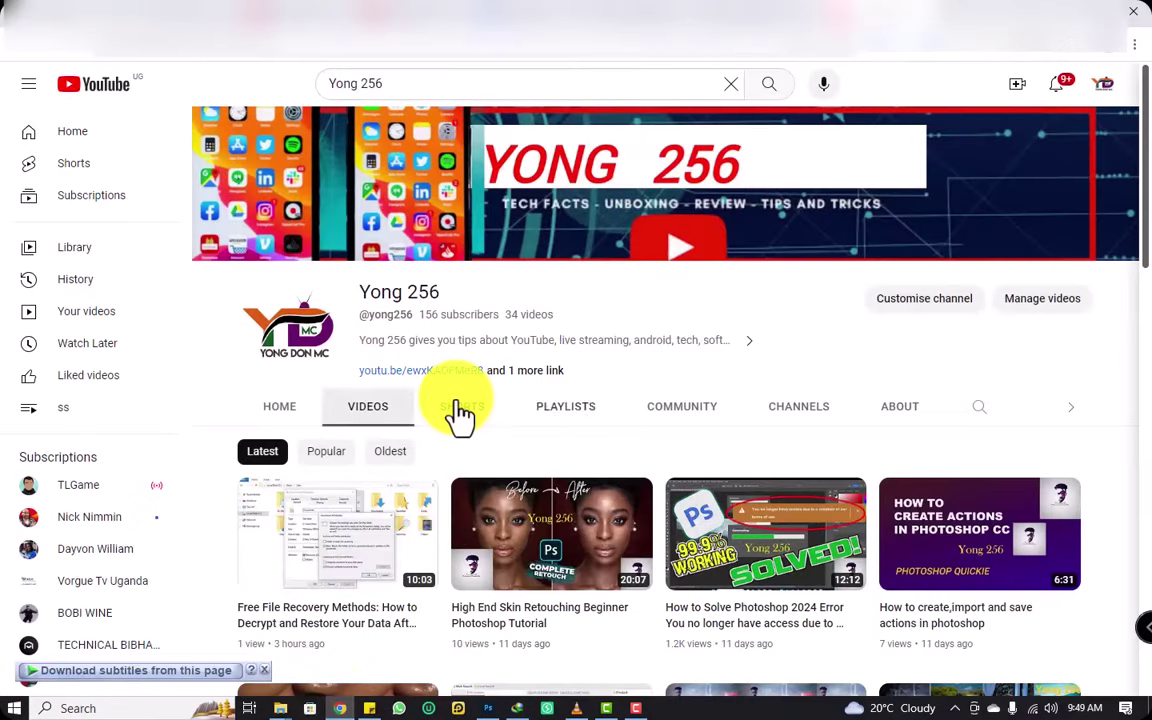
{"action": "scroll", "coordinate": [463, 410], "scroll_direction": "down", "scroll_amount": 2}
{"action": "scroll", "coordinate": [334, 373], "scroll_direction": "down", "scroll_amount": 2}
{"action": "scroll", "coordinate": [931, 458], "scroll_direction": "down", "scroll_amount": 1}
{"action": "scroll", "coordinate": [850, 445], "scroll_direction": "up", "scroll_amount": 1}
{"action": "scroll", "coordinate": [810, 476], "scroll_direction": "down", "scroll_amount": 1}
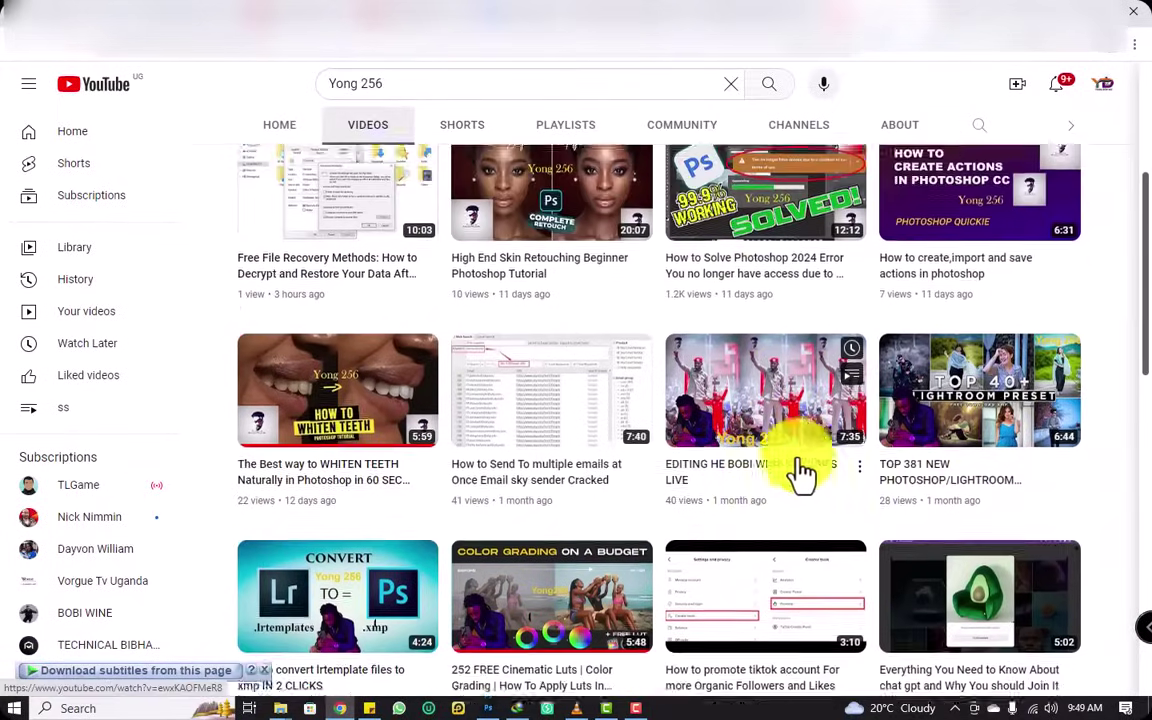
{"action": "scroll", "coordinate": [792, 437], "scroll_direction": "up", "scroll_amount": 5}
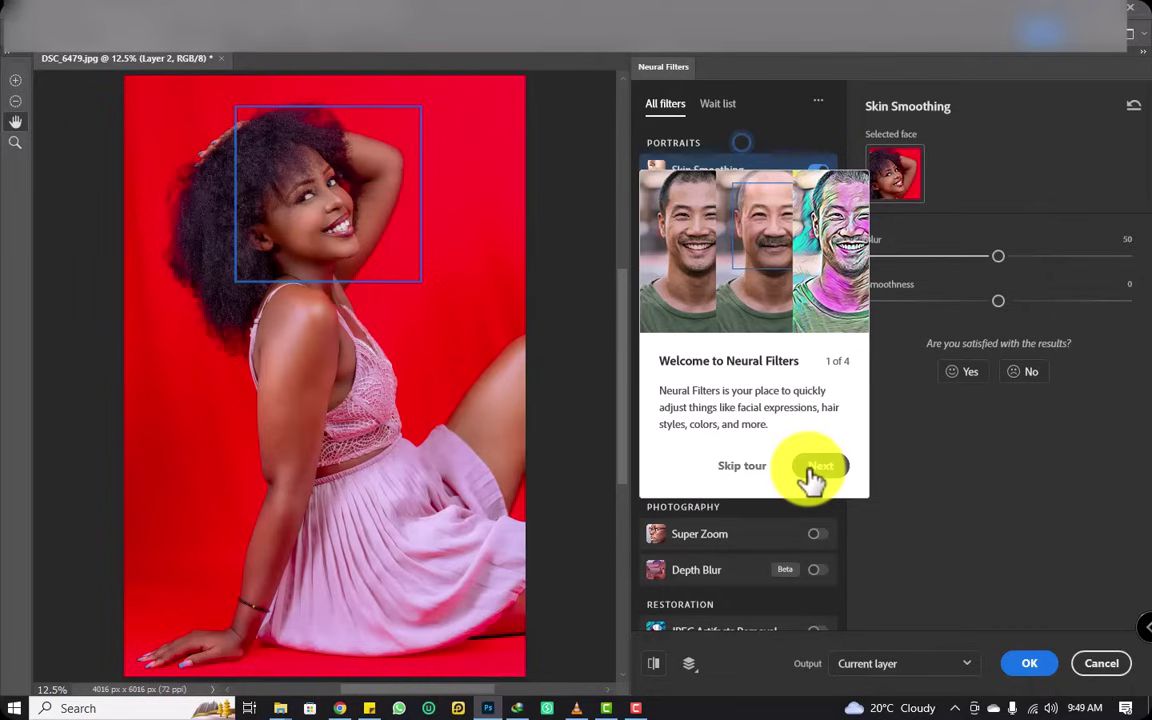
Skip the tour, preview Smart Portrait, Makeup Transfer and Landscape Mixer, then cancel and minimize Photoshop.
{"action": "left_click", "coordinate": [748, 466]}
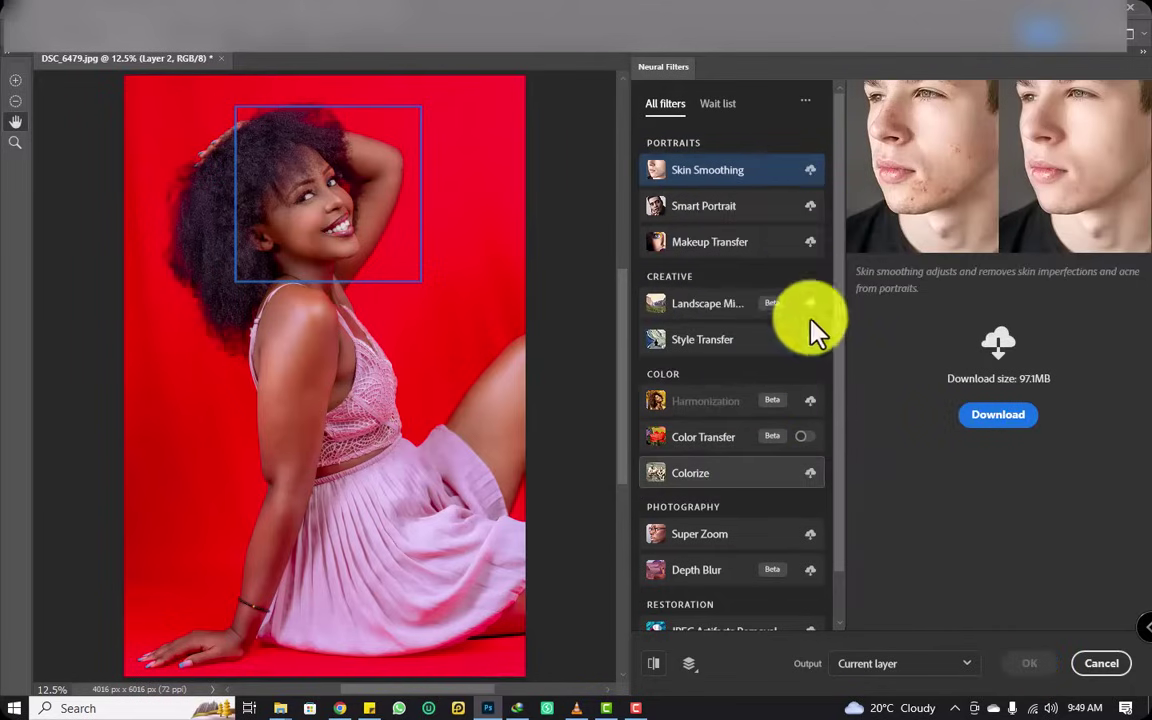
{"action": "left_click", "coordinate": [790, 210]}
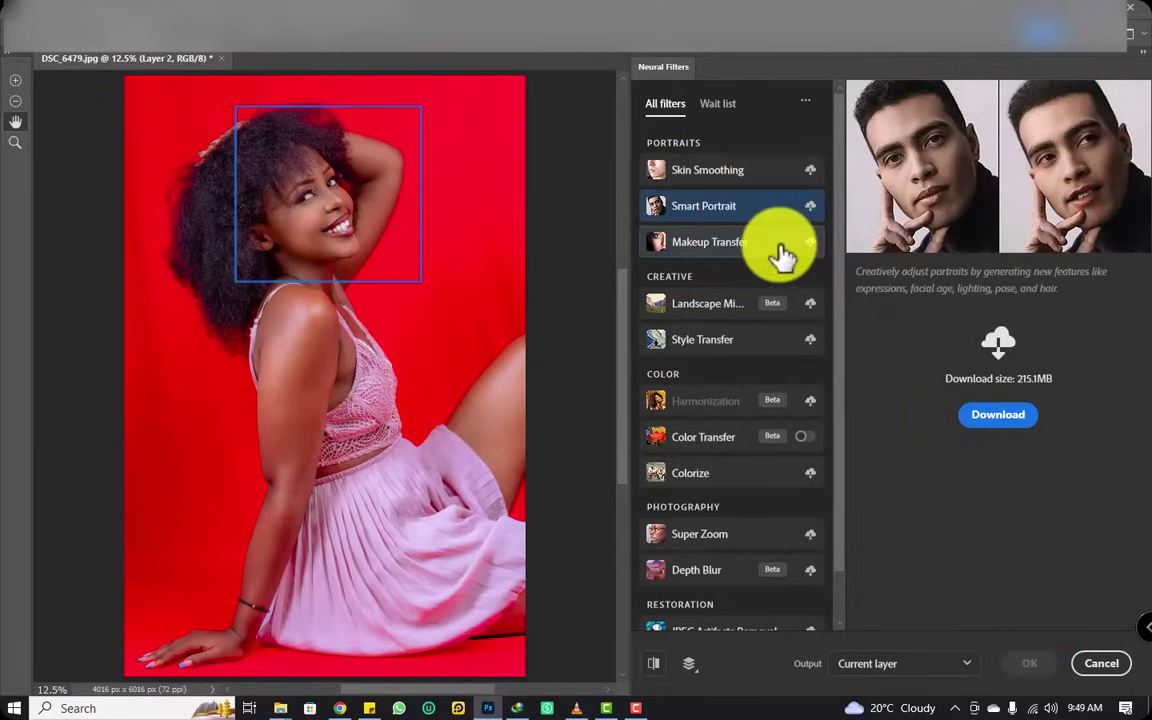
{"action": "left_click", "coordinate": [779, 245]}
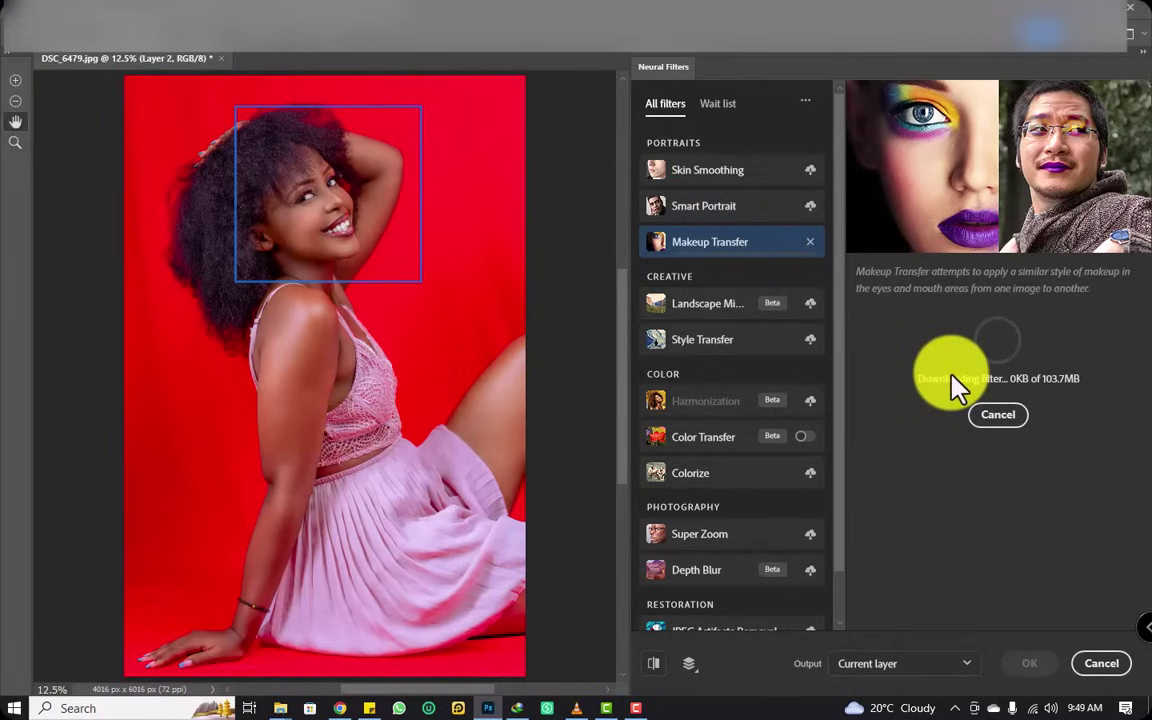
{"action": "left_click", "coordinate": [730, 305]}
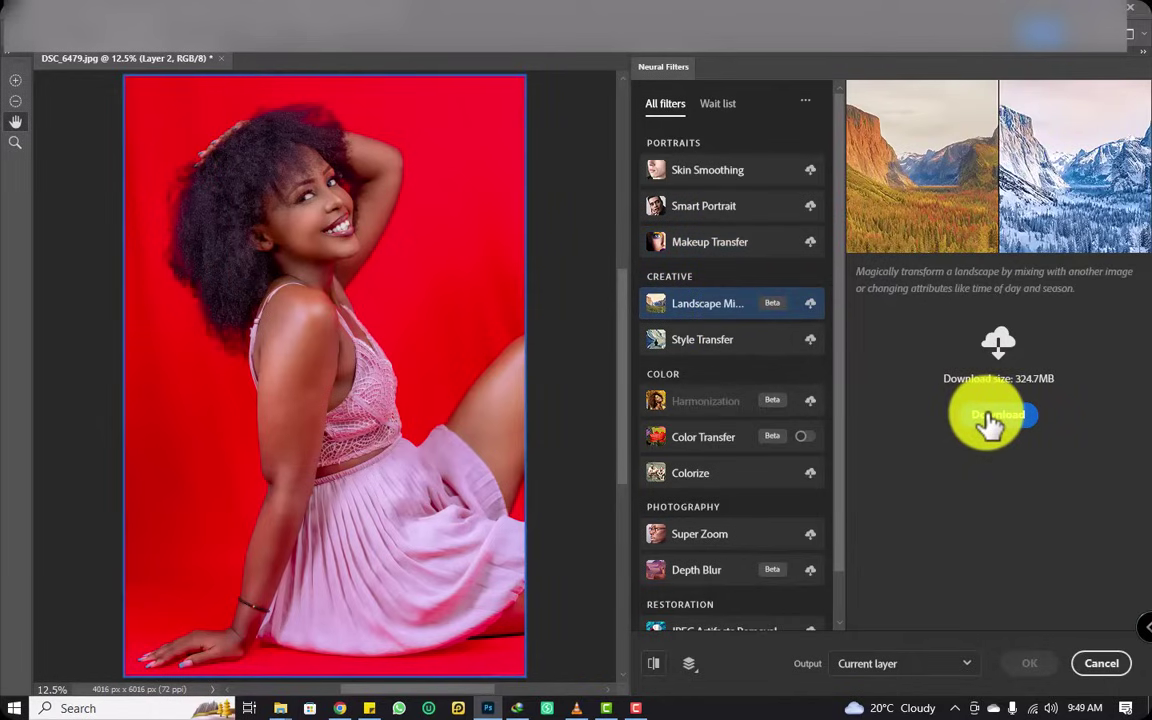
{"action": "left_click", "coordinate": [1108, 665]}
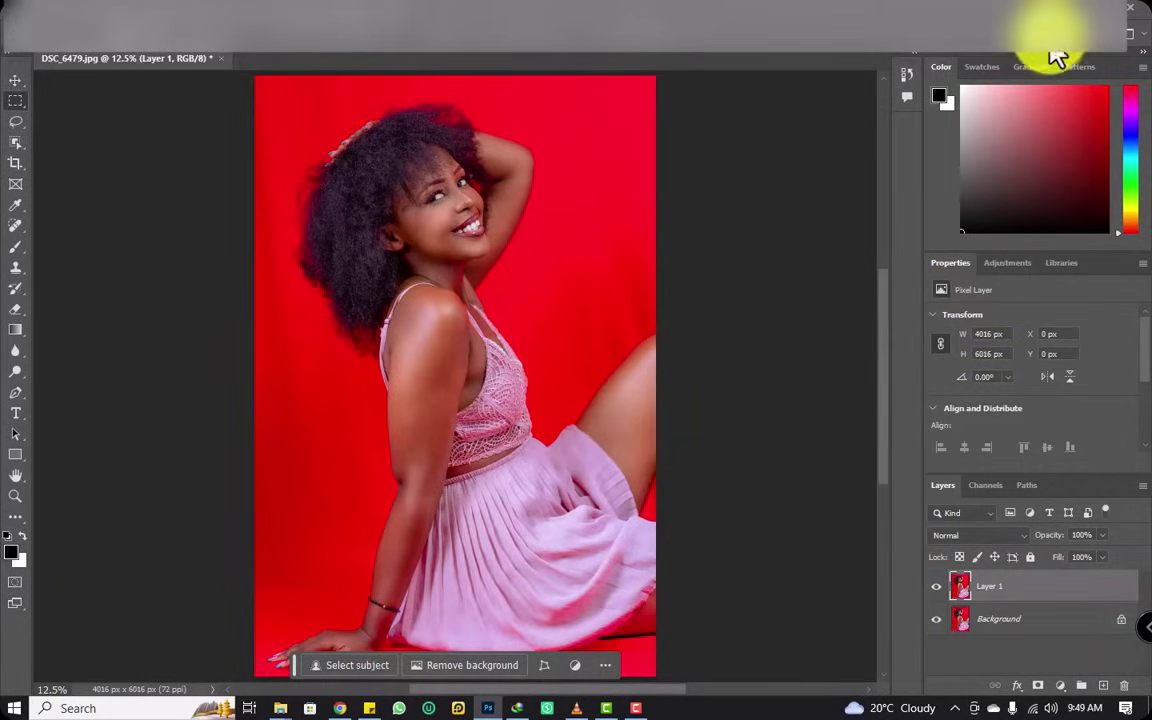
{"action": "left_click", "coordinate": [1060, 8]}
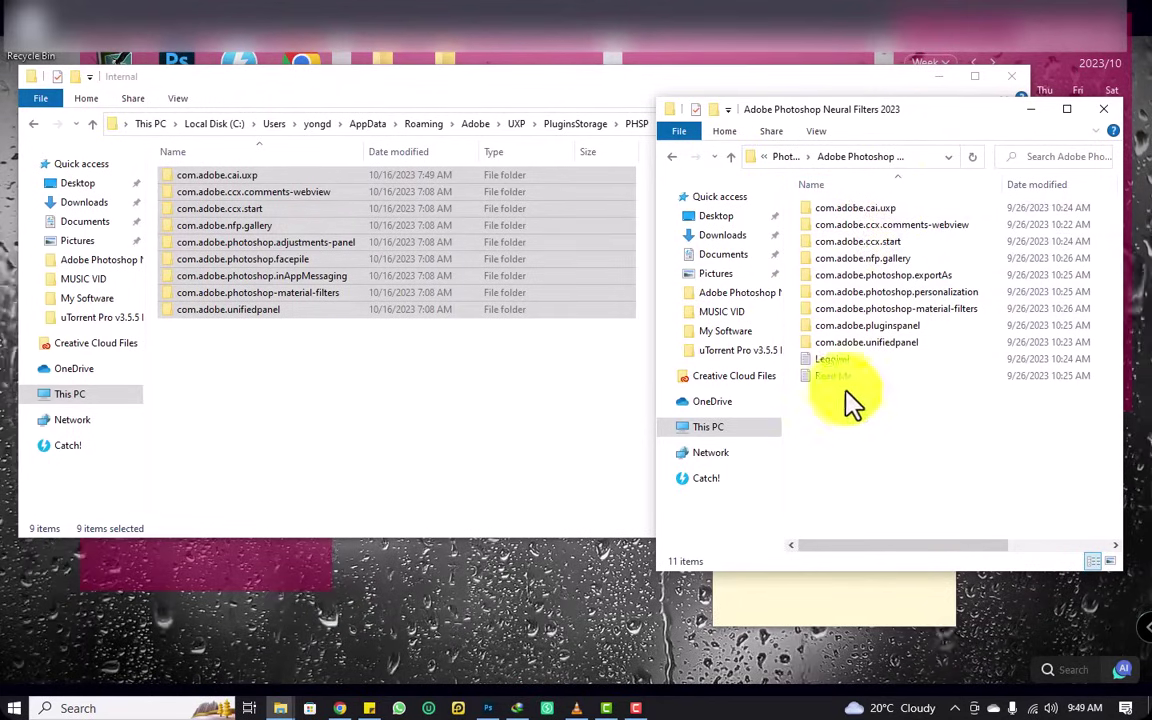
Copy the nine folders com.adobe.cai.uxp through com.adobe.unifiedpanel from the Neural Filters 2023 folder.
{"action": "left_click", "coordinate": [540, 400]}
{"action": "left_click", "coordinate": [1065, 435]}
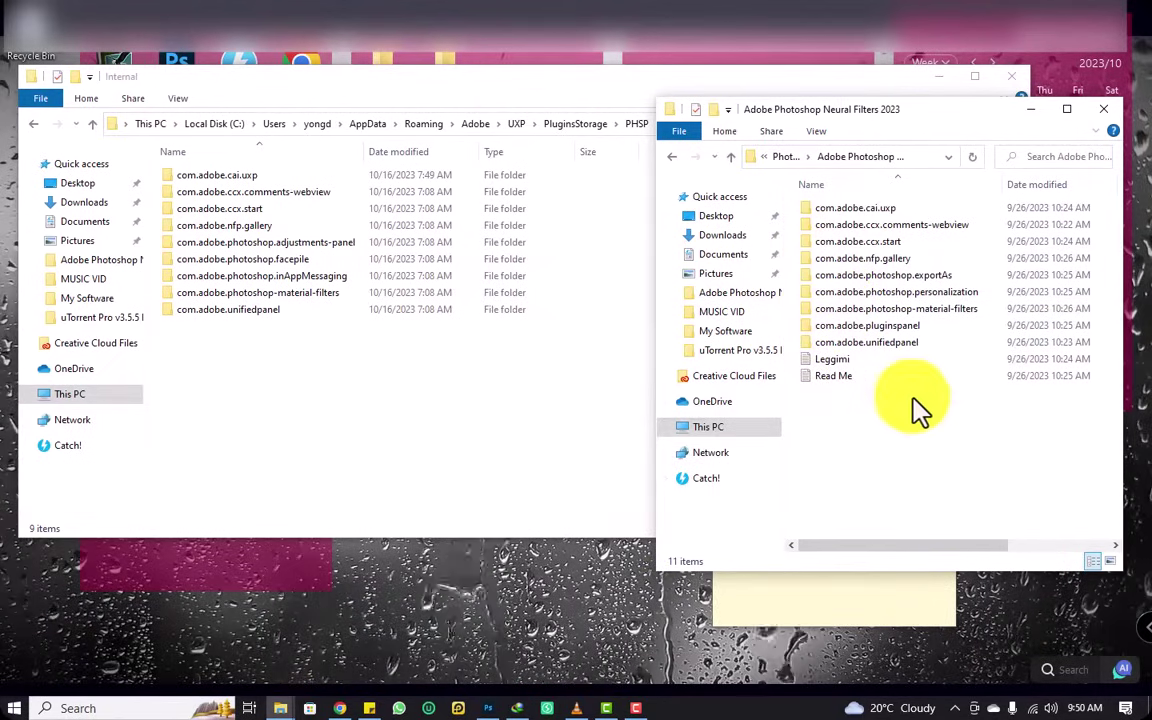
{"action": "left_click_drag", "start_coordinate": [906, 428], "coordinate": [855, 207]}
{"action": "left_click", "coordinate": [855, 208]}
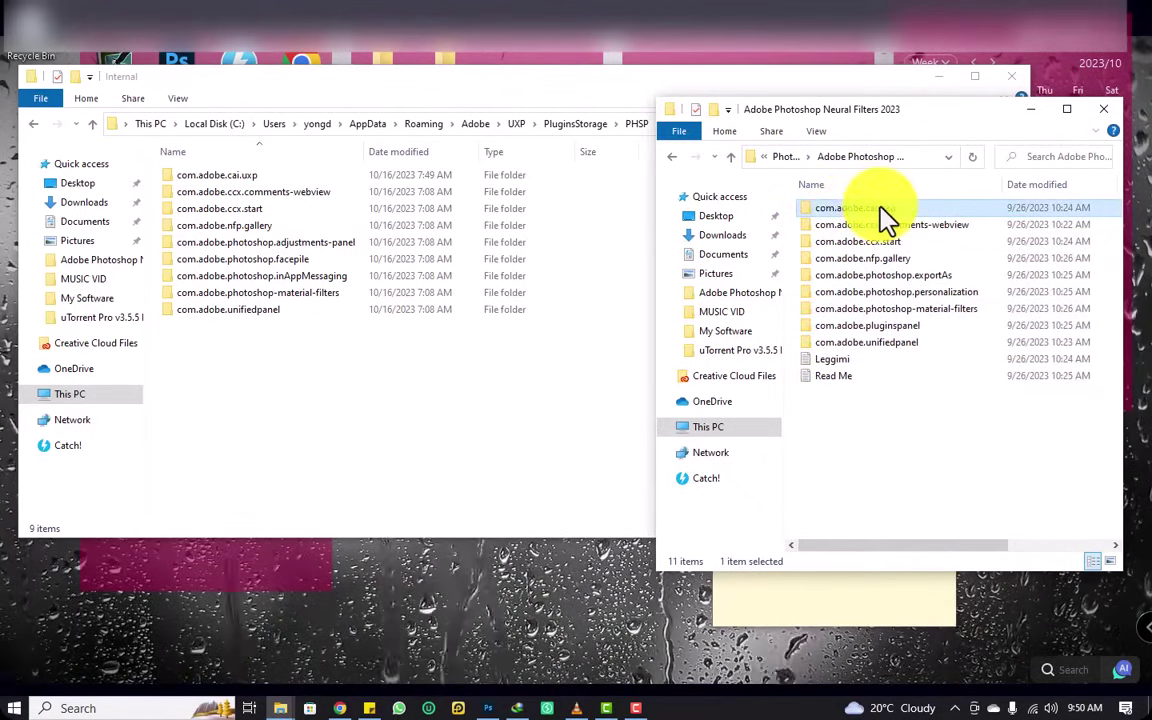
{"action": "left_click", "coordinate": [890, 342], "text": "shift"}
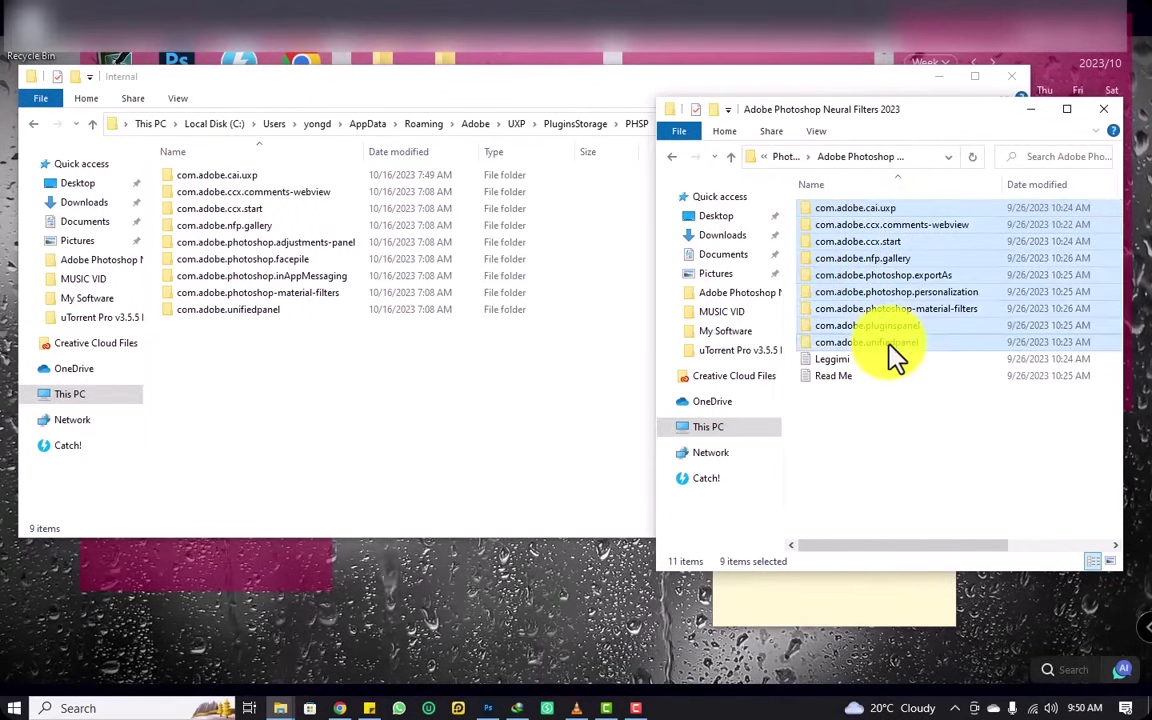
{"action": "right_click", "coordinate": [893, 355]}
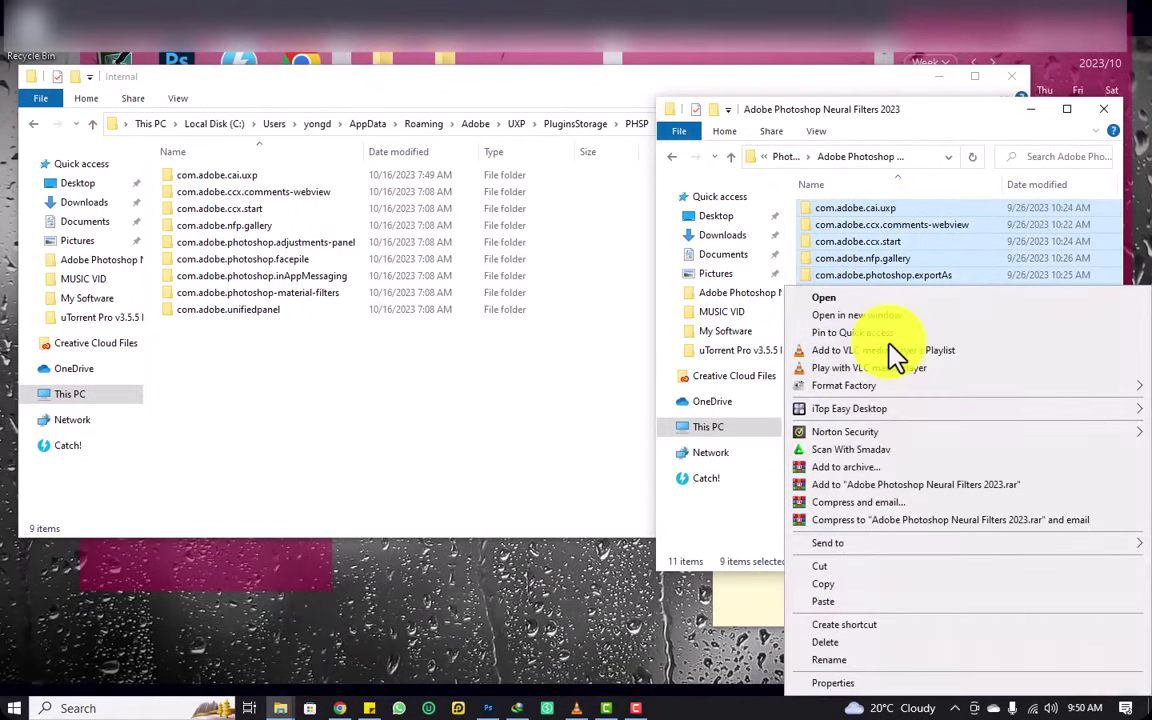
{"action": "left_click", "coordinate": [841, 584]}
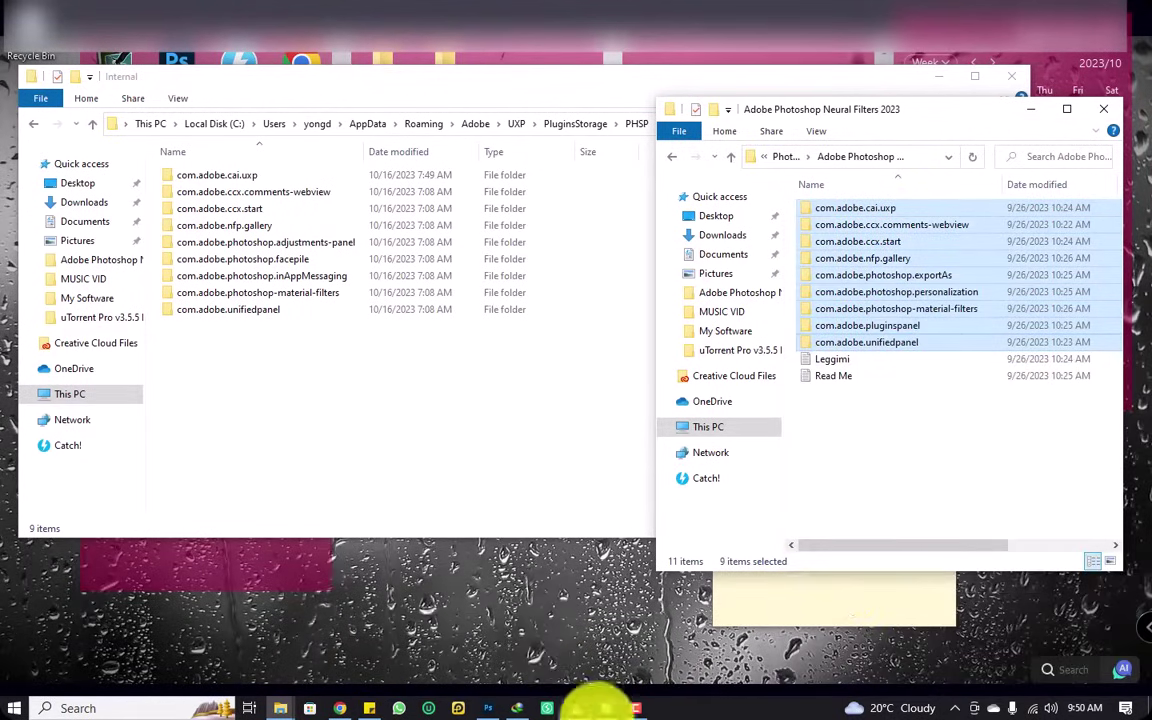
{"action": "left_click", "coordinate": [487, 708]}
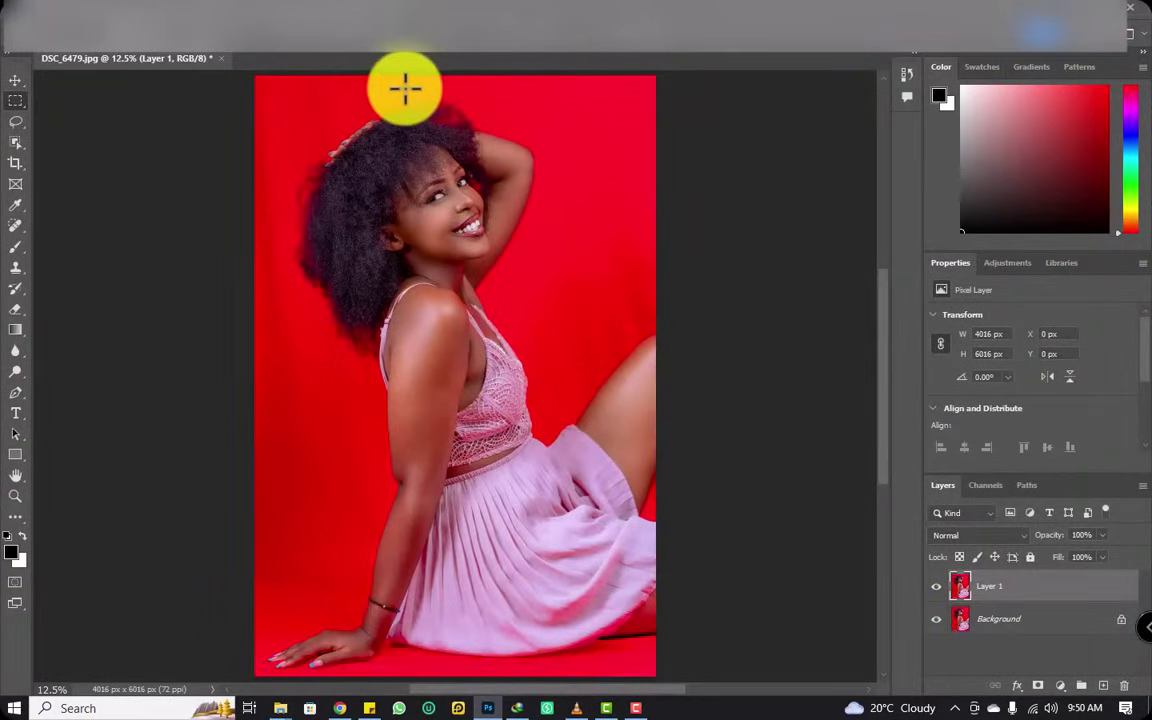
Save the portrait as DSC_6479.psd, then quit Photoshop once the background save finishes.
{"action": "key", "text": "ctrl+shift+s"}
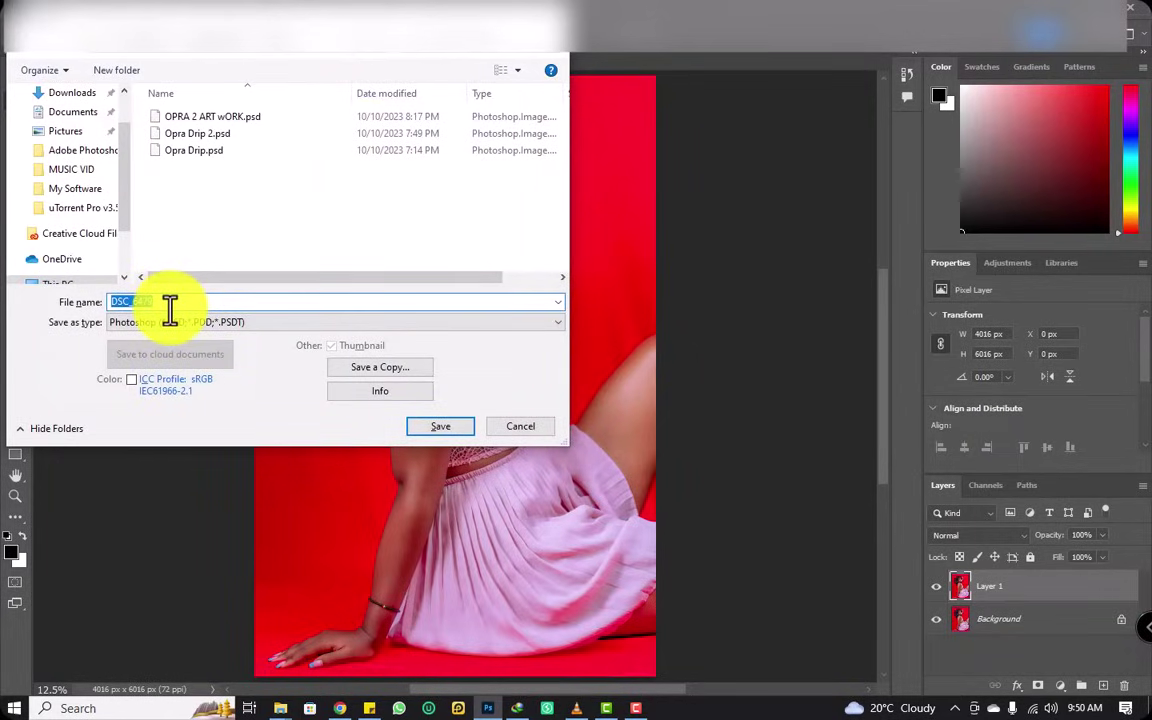
{"action": "left_click", "coordinate": [440, 427]}
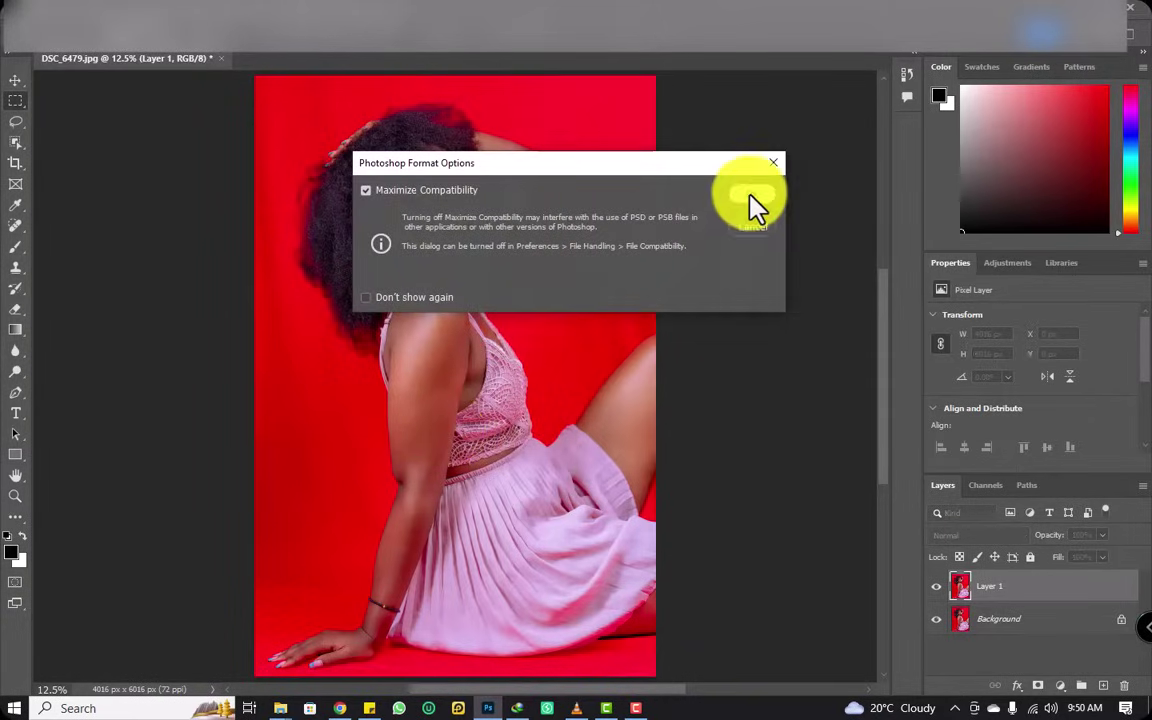
{"action": "left_click", "coordinate": [750, 195]}
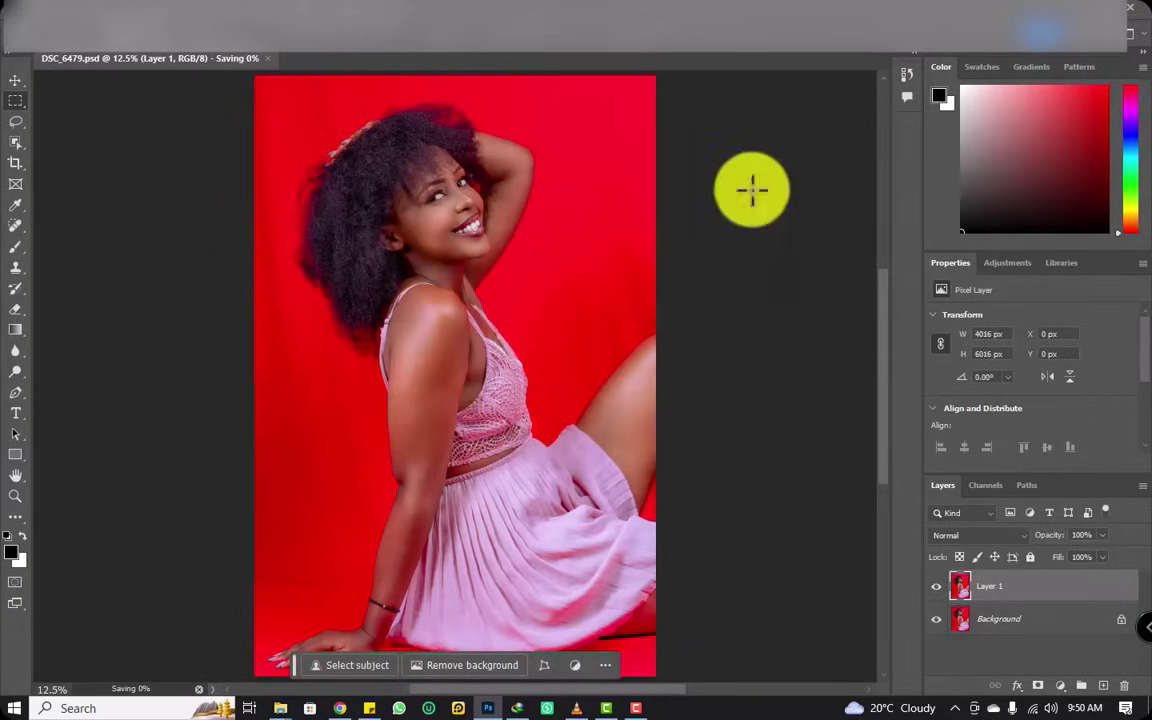
{"action": "left_click", "coordinate": [1136, 14]}
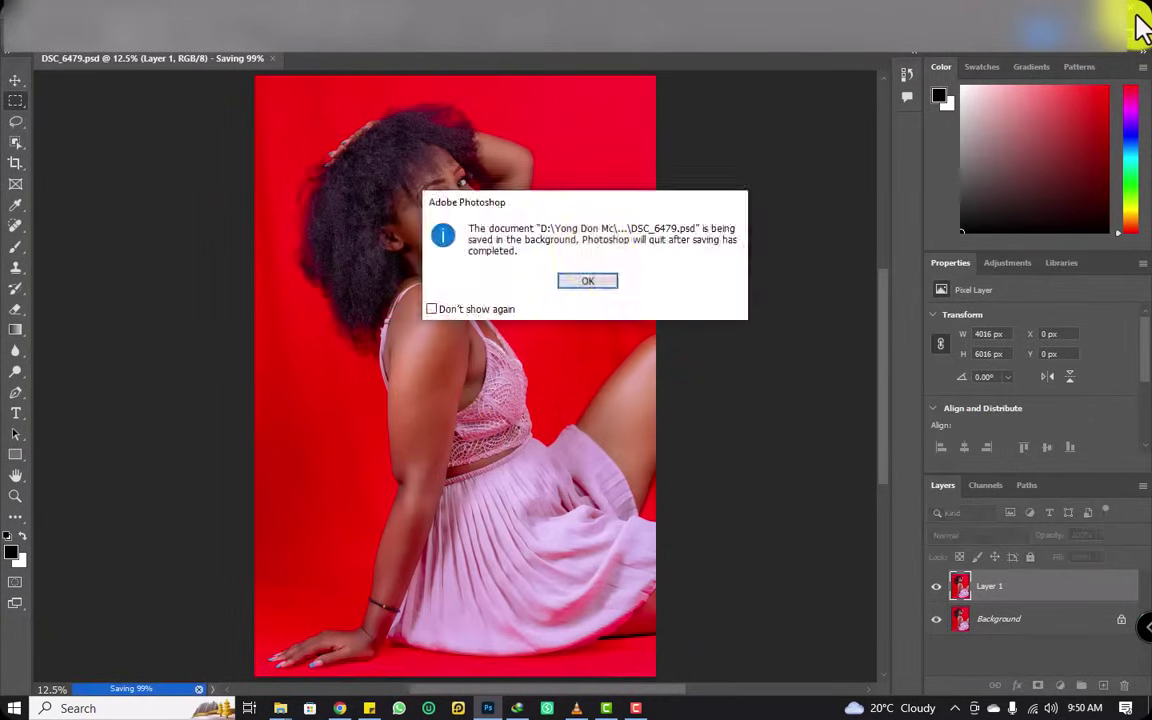
{"action": "left_click", "coordinate": [589, 283]}
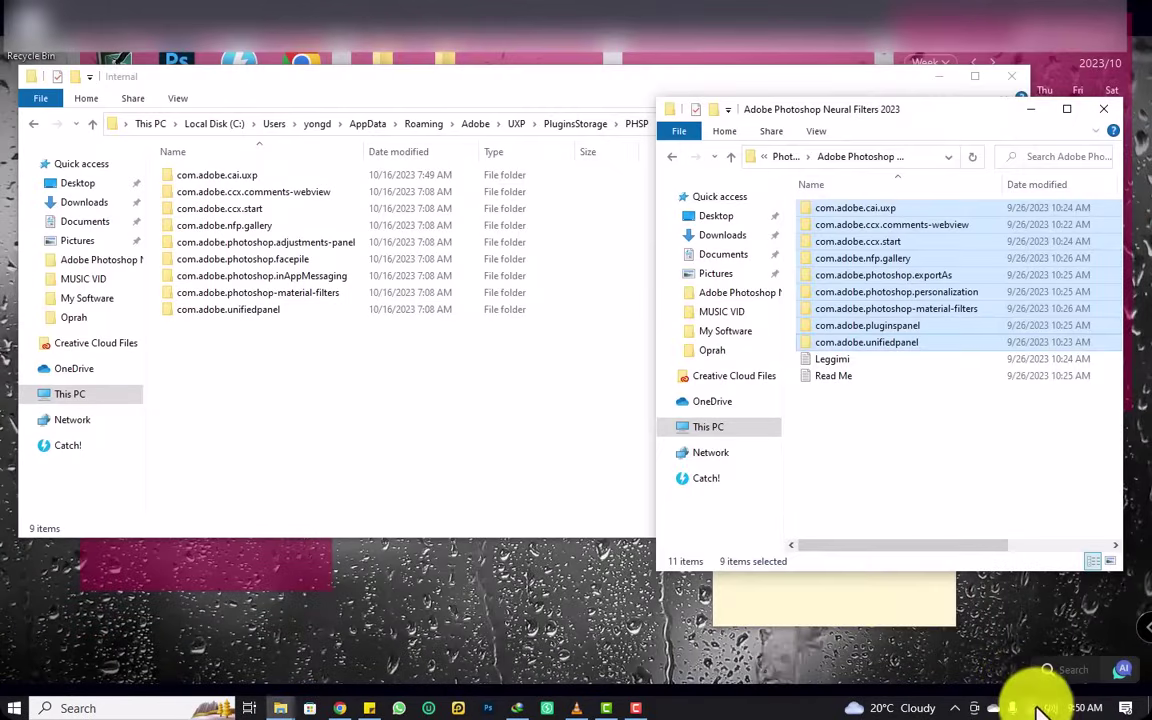
Turn off Wi-Fi, copy com.adobe.cai.uxp through com.adobe.unifiedpanel, then bring up the Internal folder.
{"action": "left_click", "coordinate": [1035, 707]}
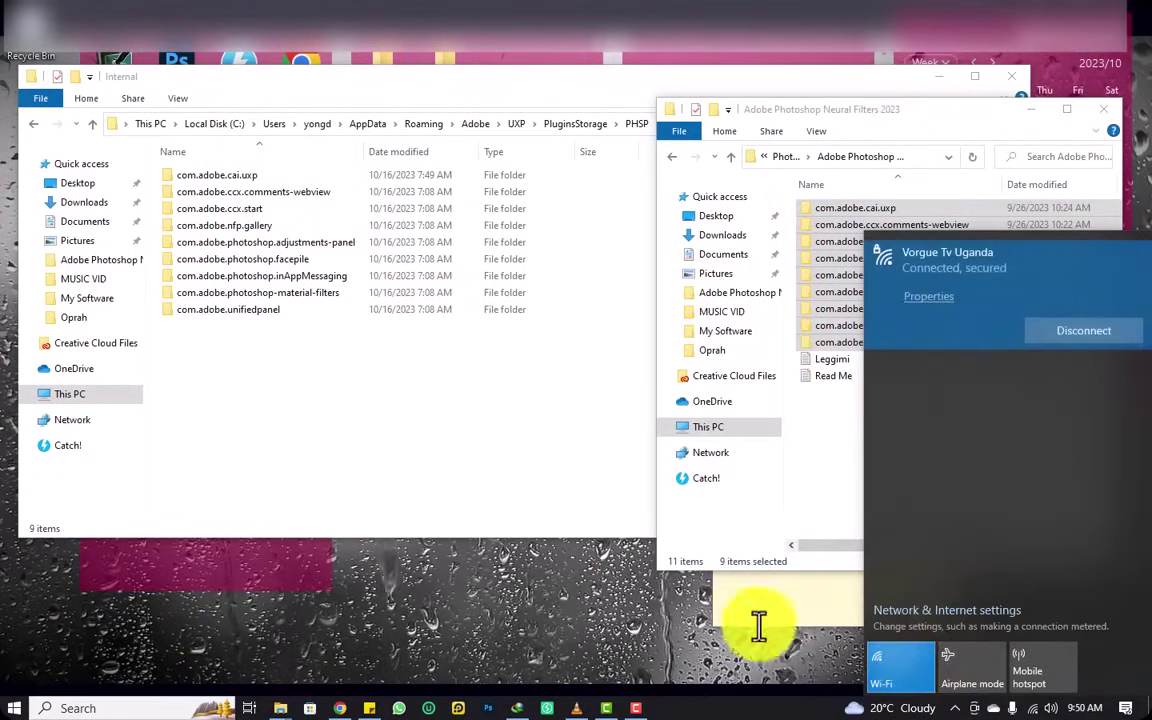
{"action": "left_click", "coordinate": [880, 648]}
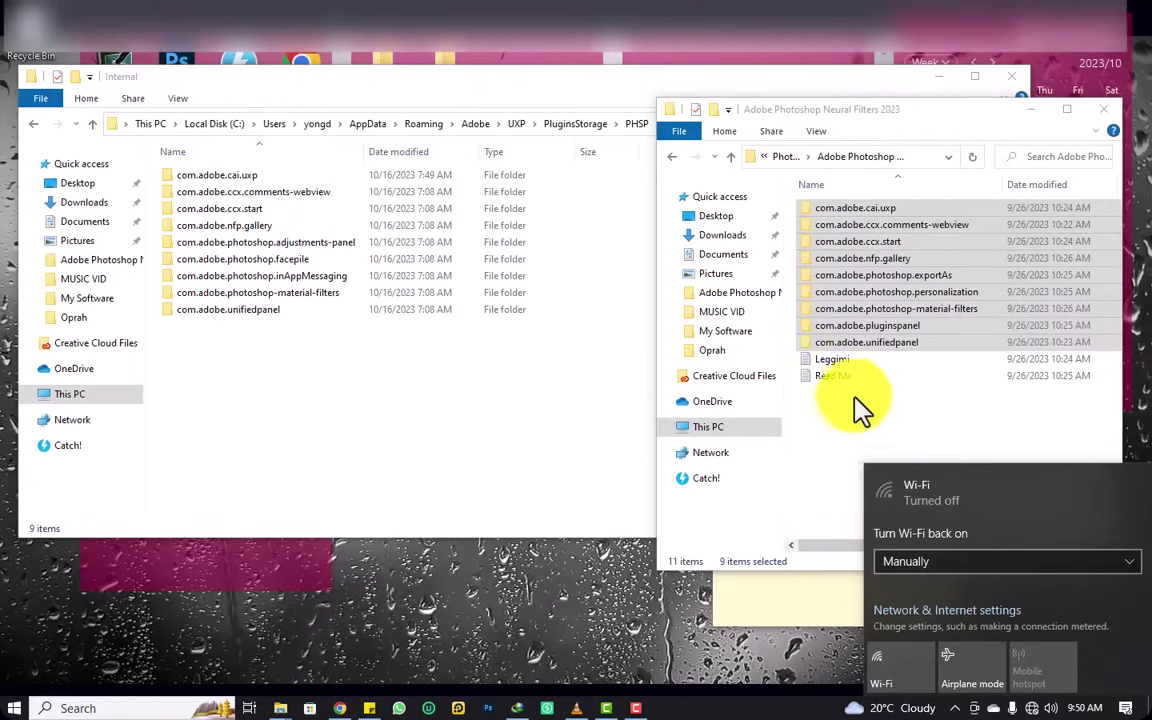
{"action": "left_click", "coordinate": [858, 432]}
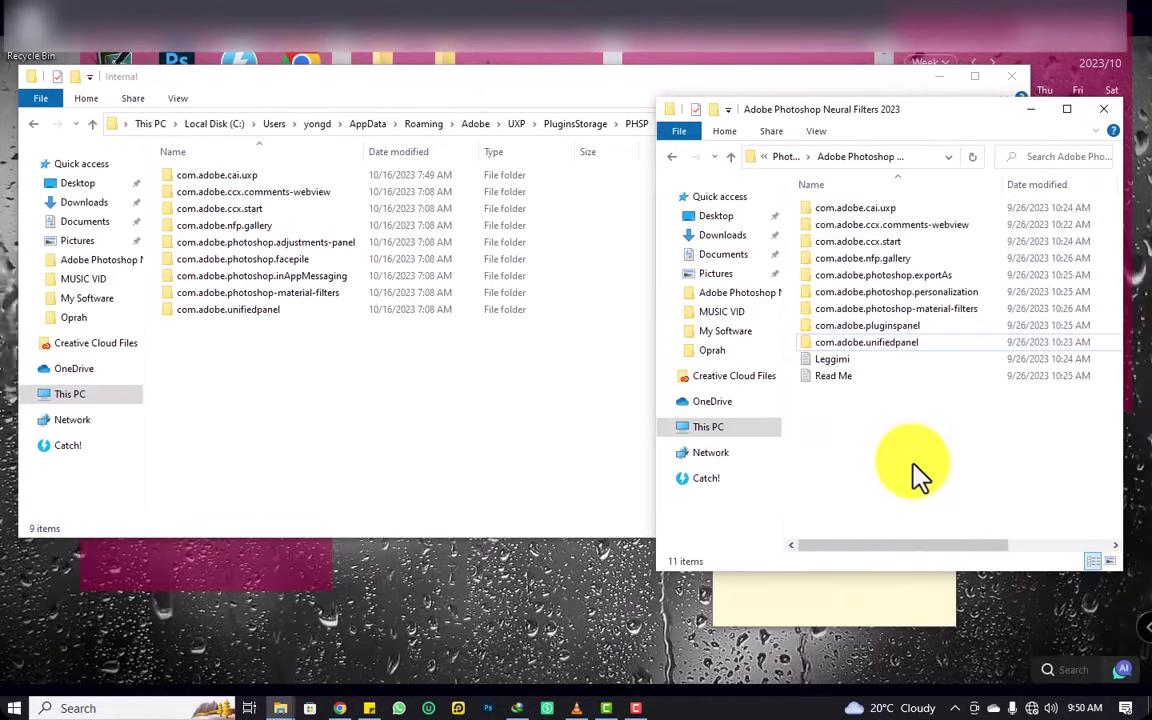
{"action": "left_click", "coordinate": [845, 210]}
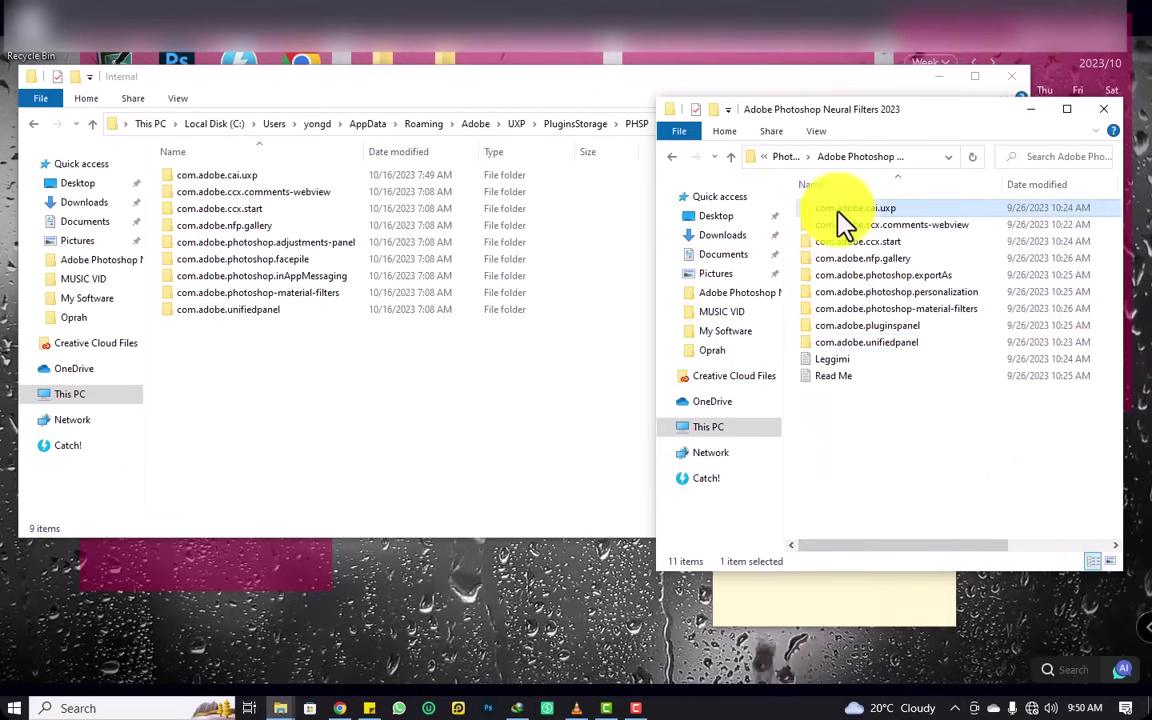
{"action": "left_click", "coordinate": [900, 343], "text": "shift"}
{"action": "right_click", "coordinate": [900, 347]}
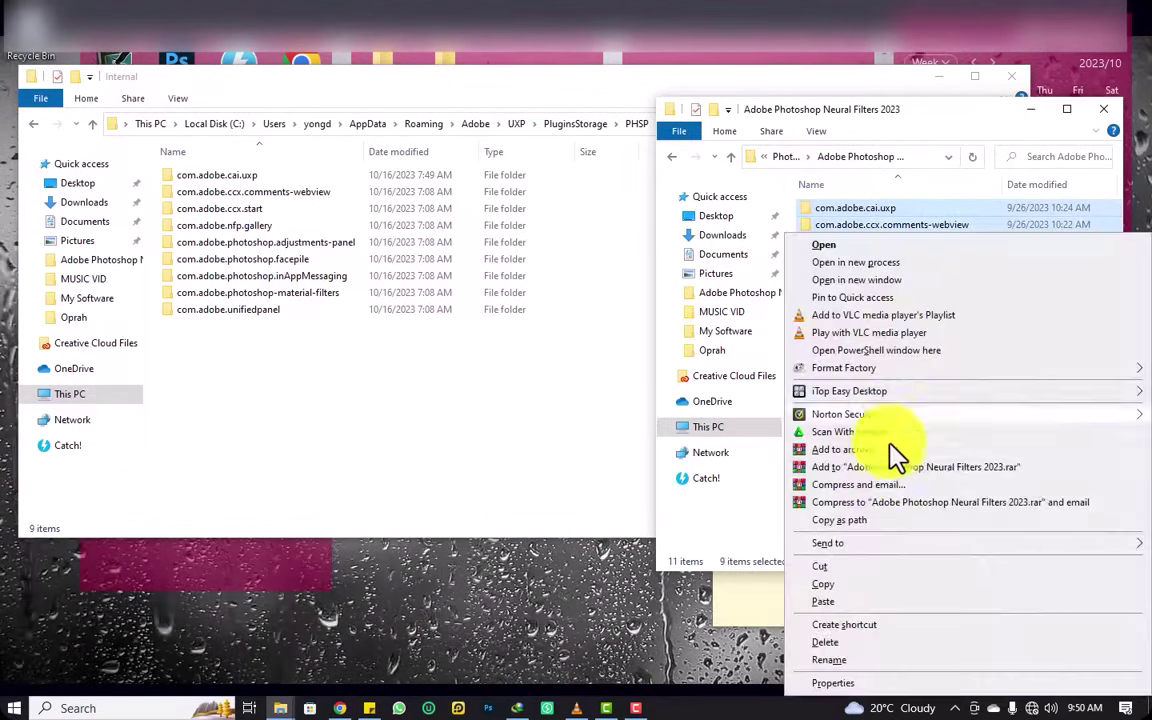
{"action": "left_click", "coordinate": [843, 594]}
{"action": "left_click", "coordinate": [825, 500]}
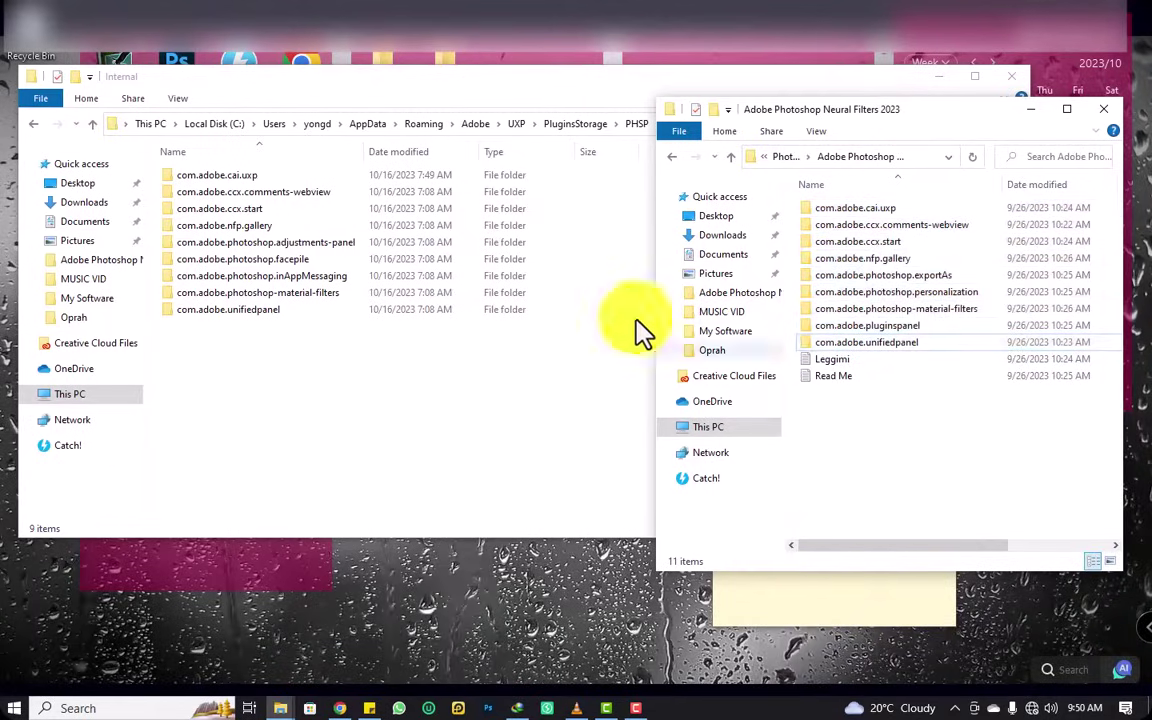
{"action": "left_click", "coordinate": [450, 95]}
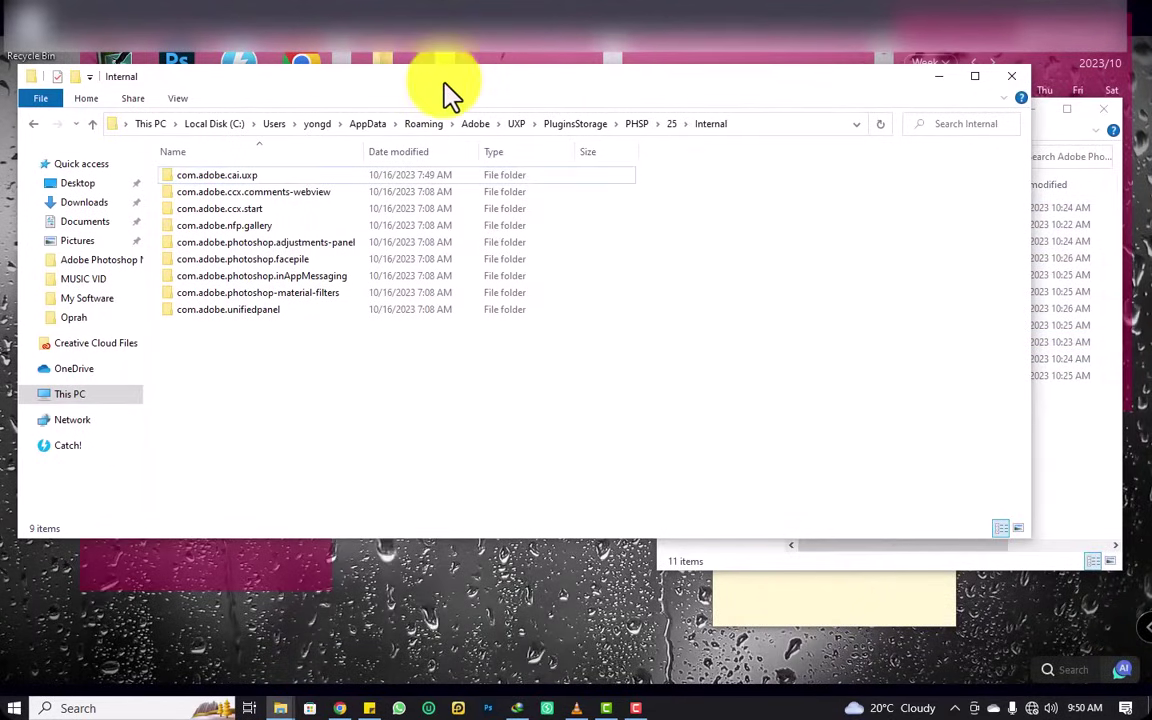
Open a new File Explorer window and go through This PC into Local Disk (C:).
{"action": "right_click", "coordinate": [281, 706]}
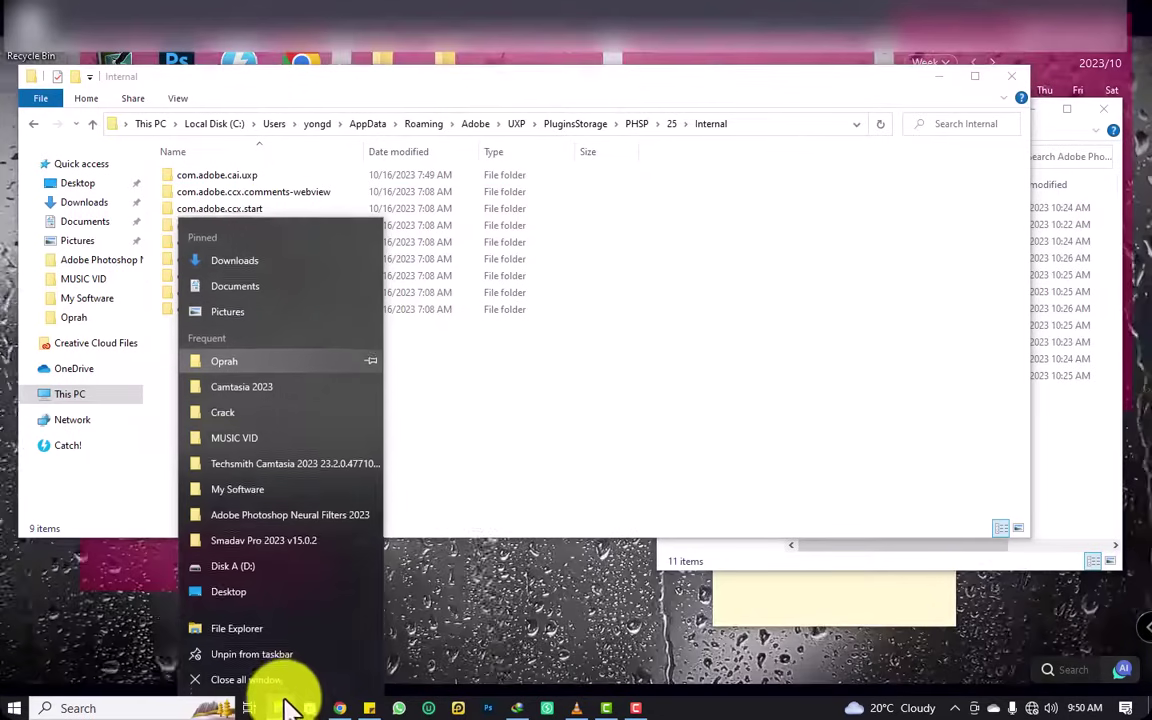
{"action": "left_click", "coordinate": [268, 630]}
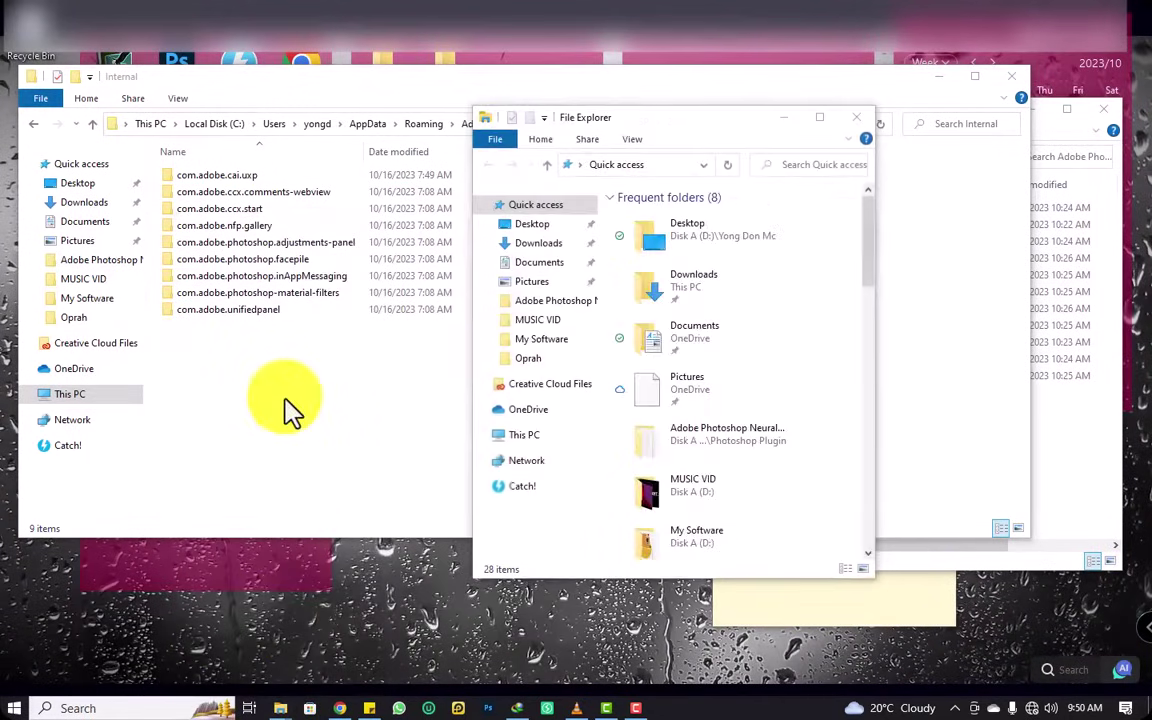
{"action": "left_click", "coordinate": [558, 440]}
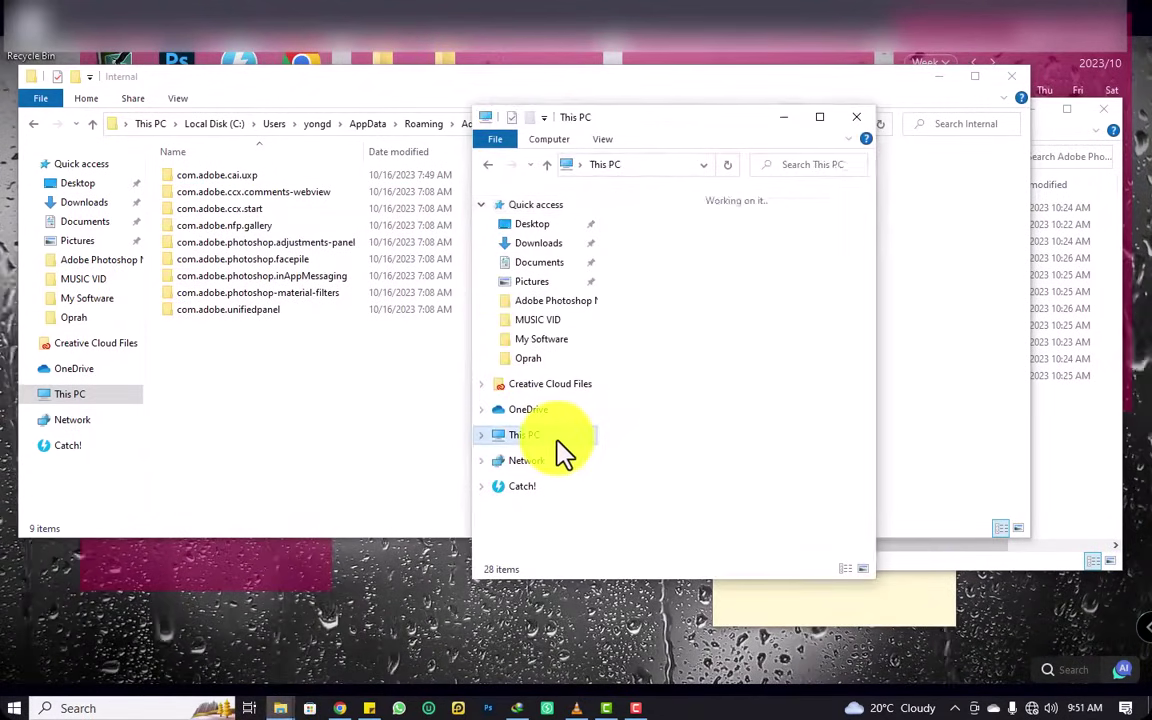
{"action": "left_click_drag", "start_coordinate": [600, 117], "coordinate": [646, 144]}
{"action": "scroll", "coordinate": [770, 410], "scroll_direction": "down", "scroll_amount": 3}
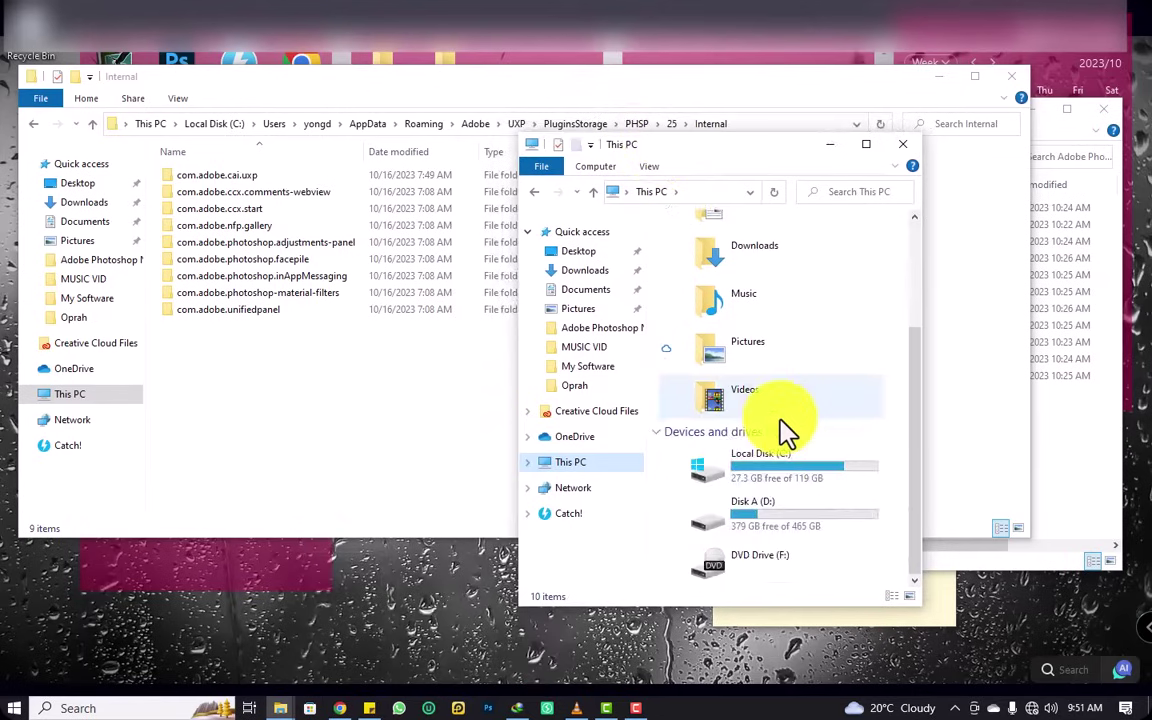
{"action": "double_click", "coordinate": [812, 488]}
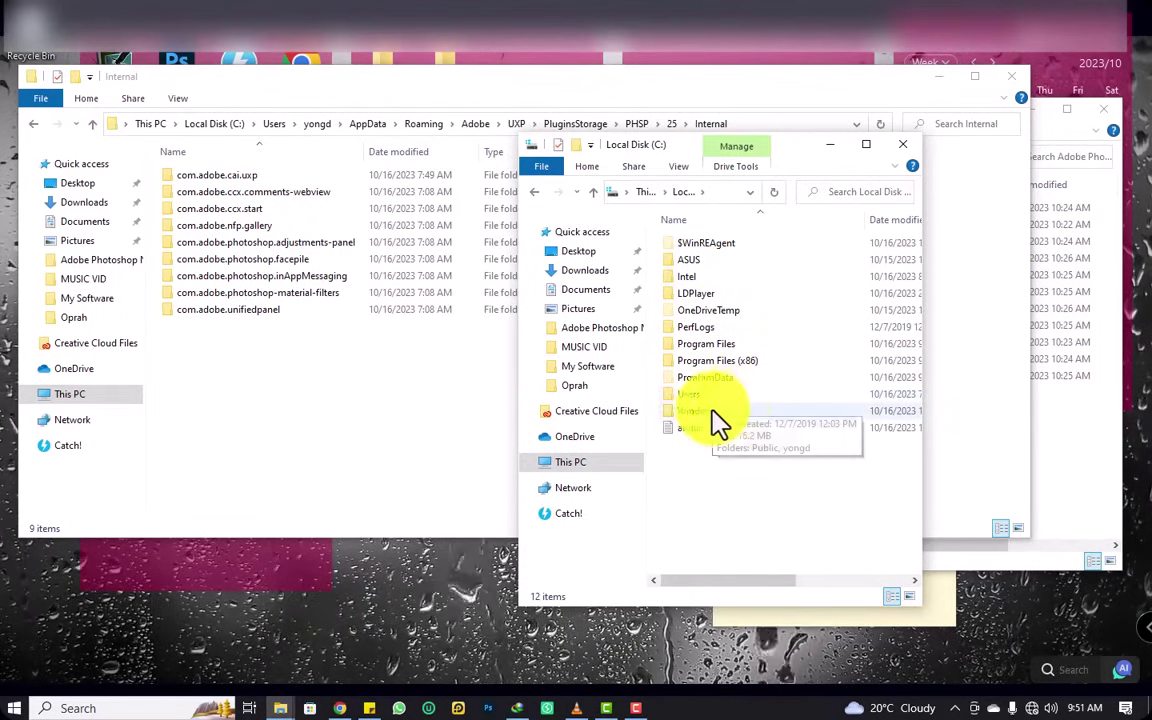
Turn on Hidden items in the View menu so ProgramData shows, then restore the window size.
{"action": "left_click", "coordinate": [868, 146]}
{"action": "left_click", "coordinate": [160, 32]}
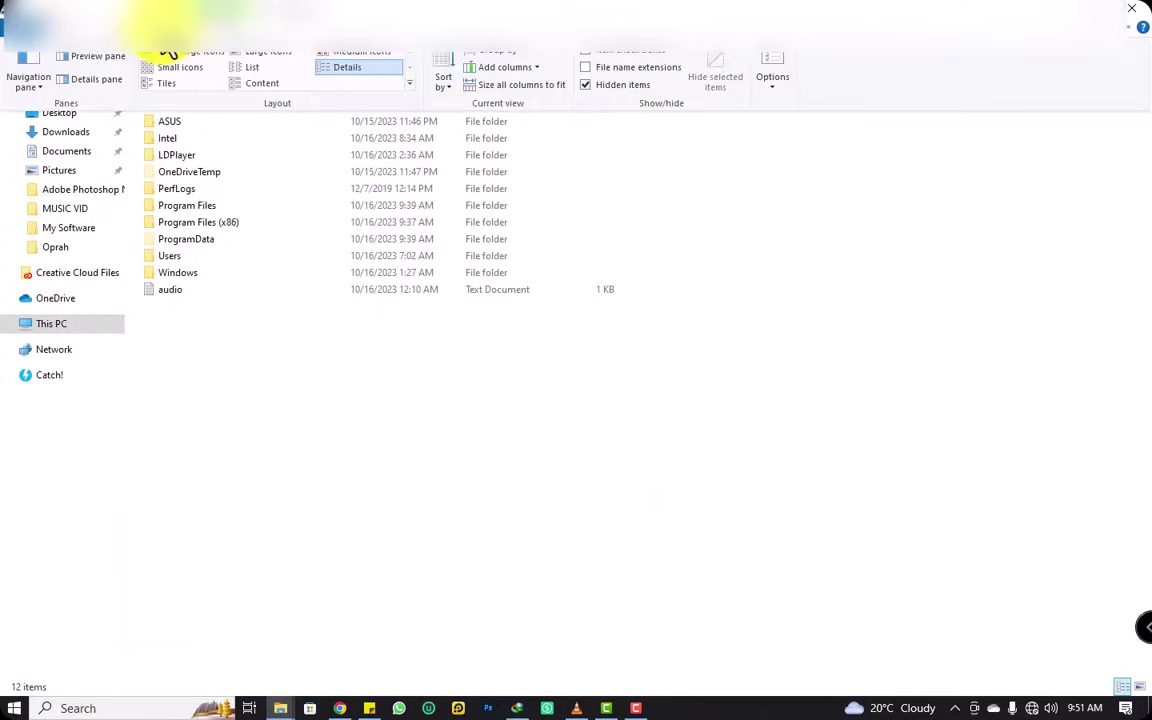
{"action": "left_click", "coordinate": [610, 85]}
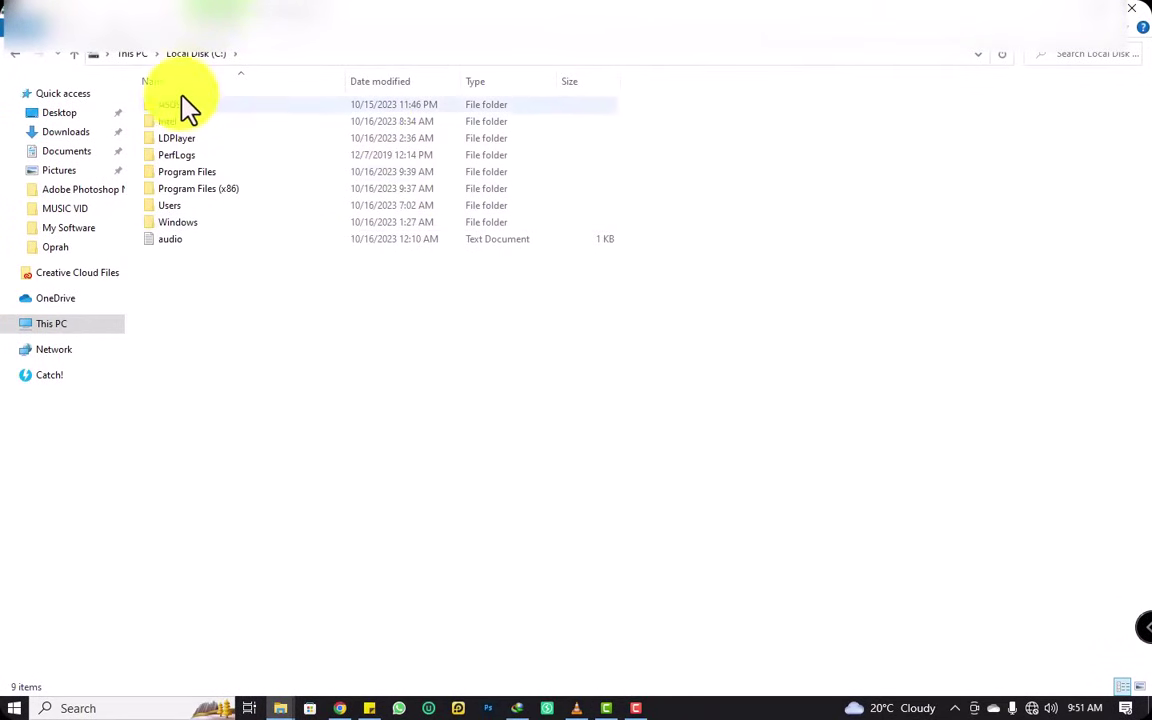
{"action": "left_click", "coordinate": [160, 32]}
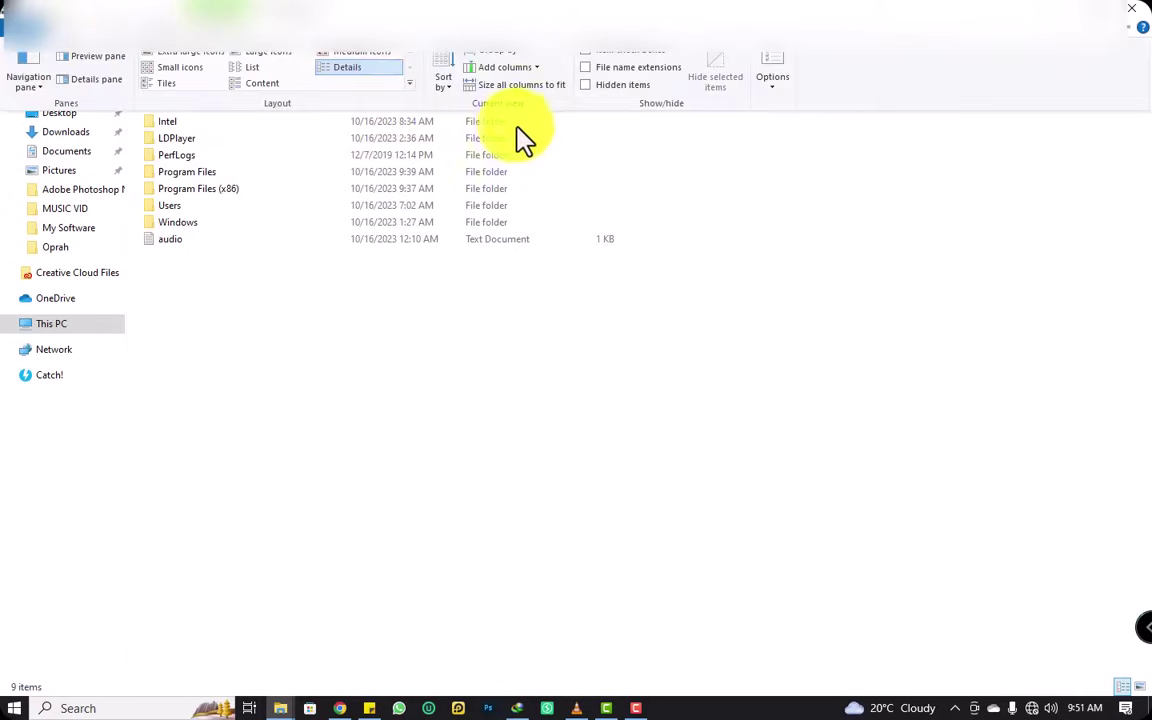
{"action": "left_click", "coordinate": [598, 86]}
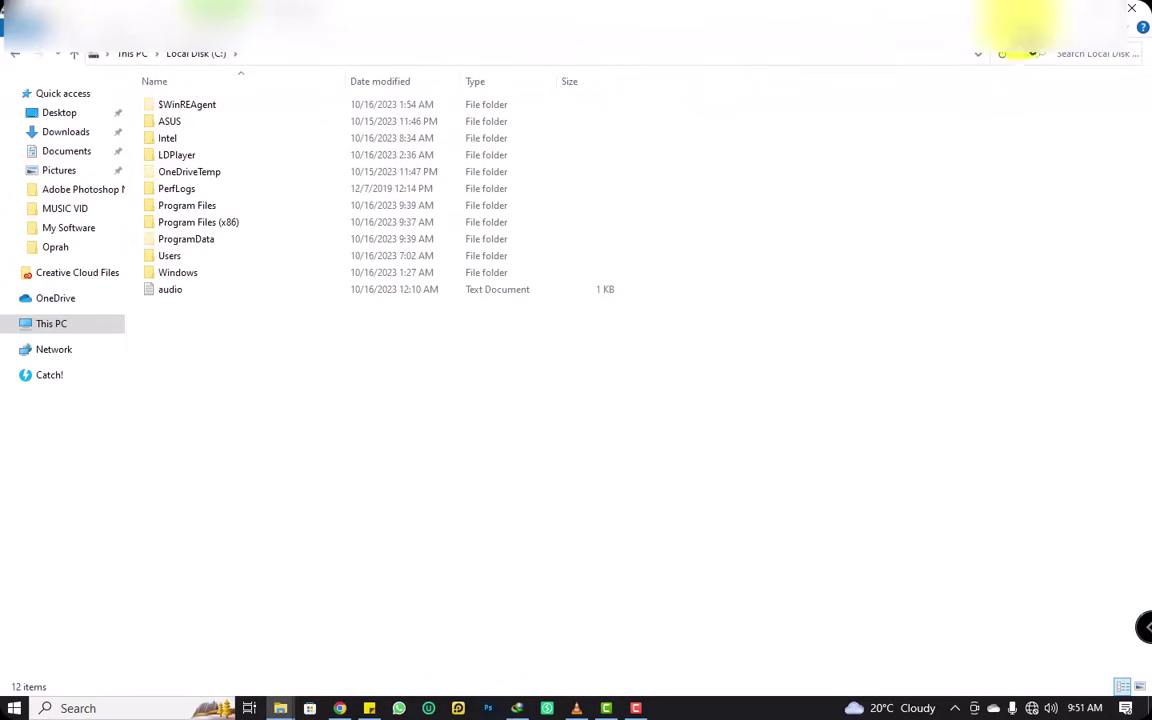
{"action": "left_click", "coordinate": [1100, 12]}
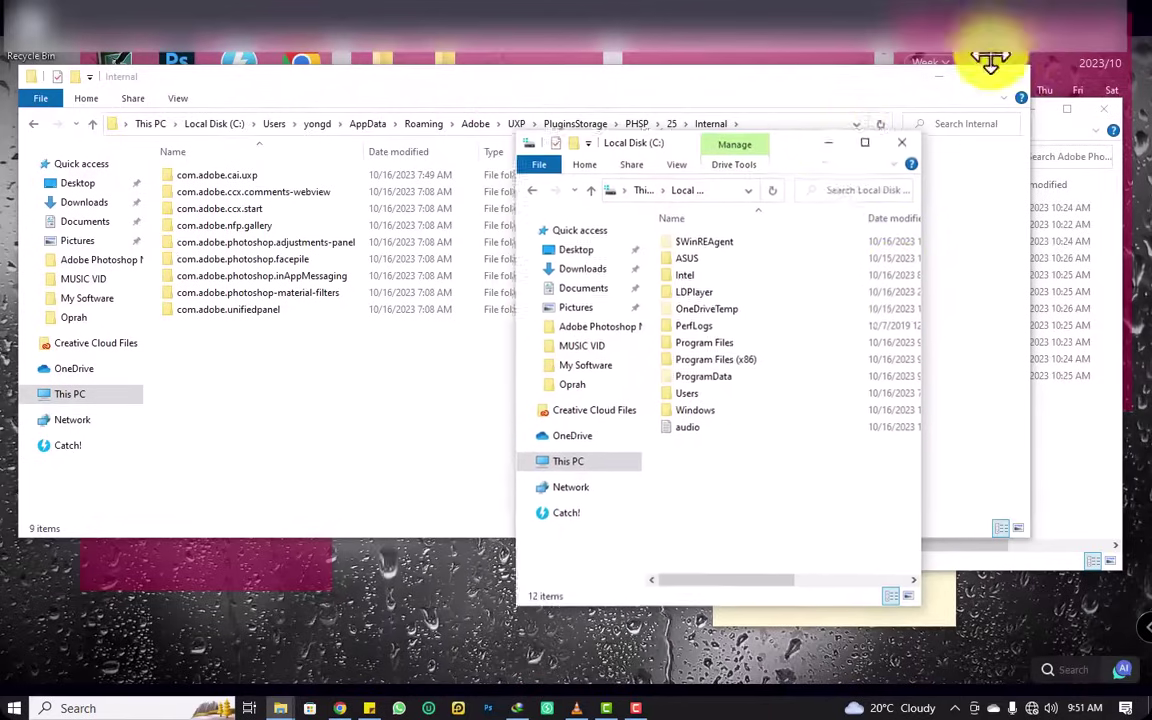
Navigate from C: through Users and the user's home folder into AppData\Roaming\Adobe.
{"action": "double_click", "coordinate": [715, 399]}
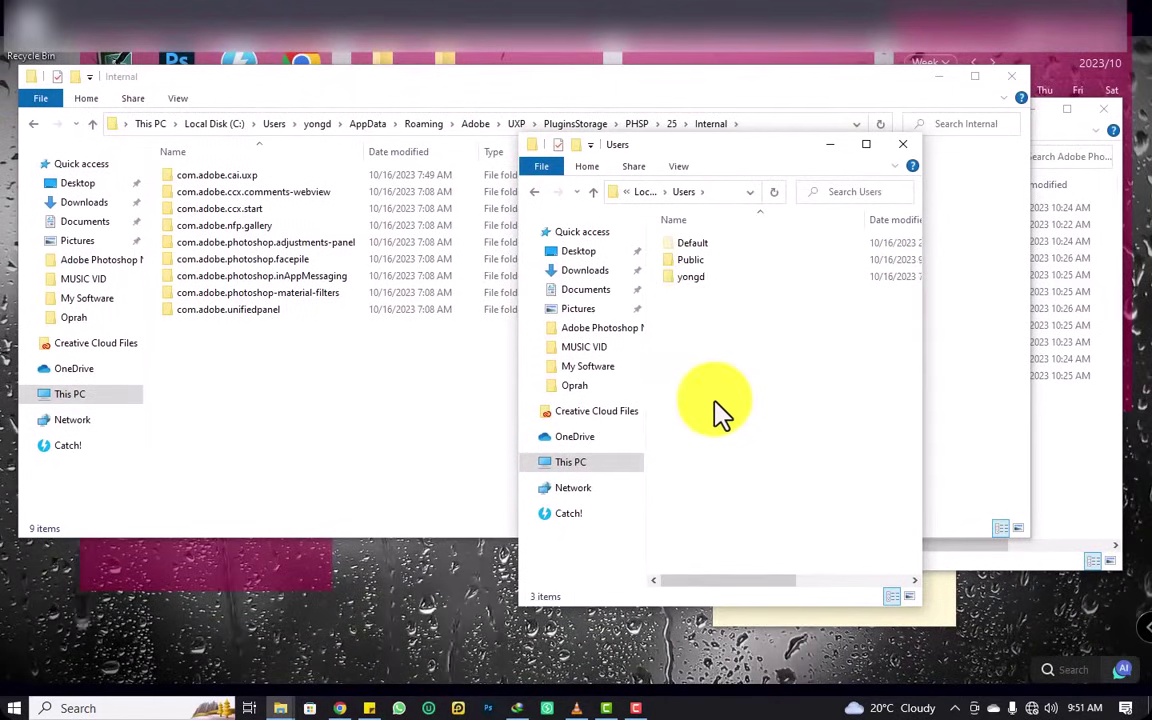
{"action": "double_click", "coordinate": [728, 279]}
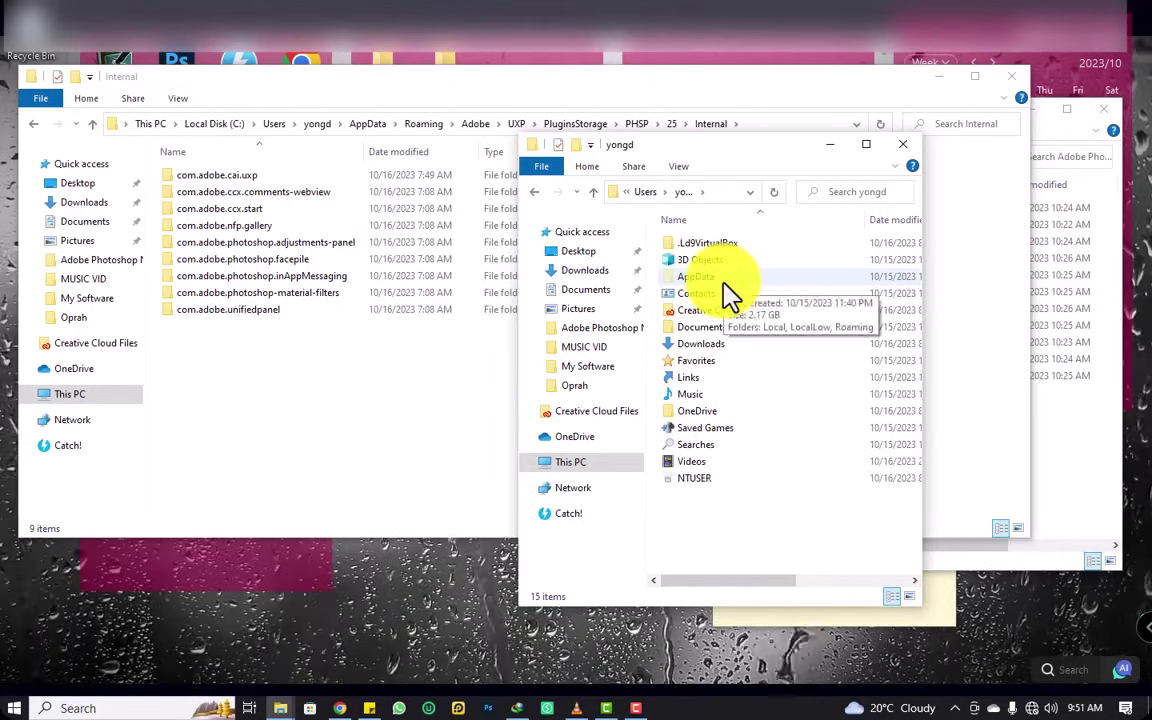
{"action": "double_click", "coordinate": [700, 277]}
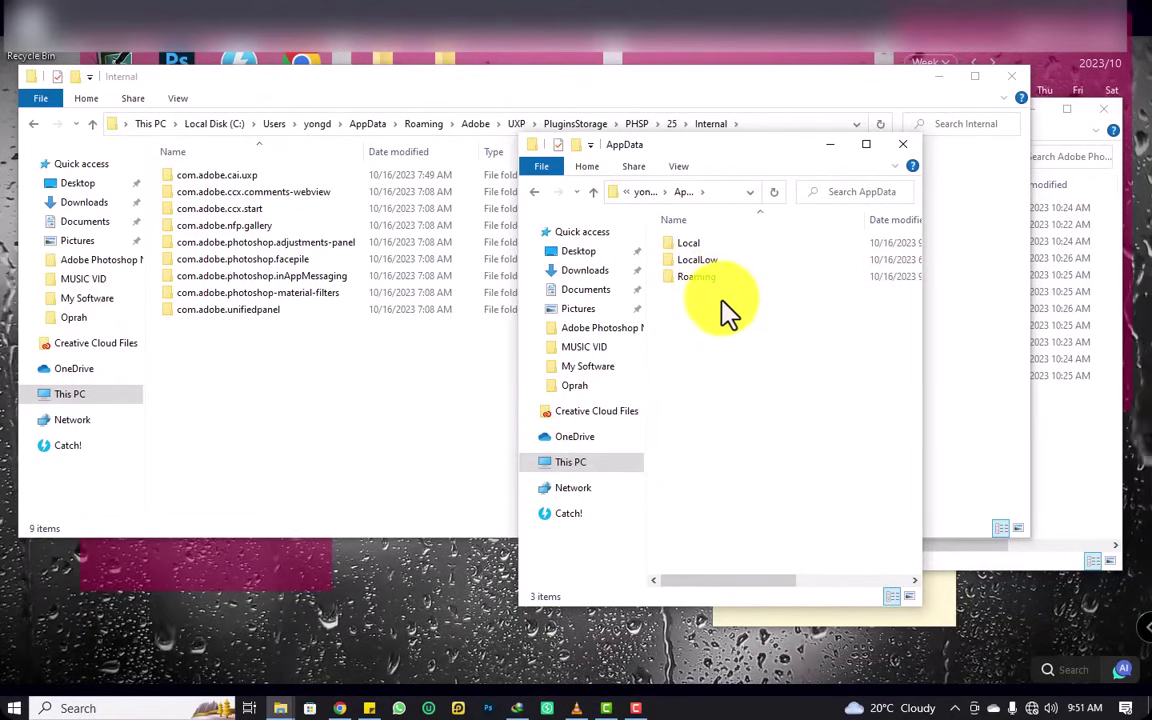
{"action": "double_click", "coordinate": [703, 282]}
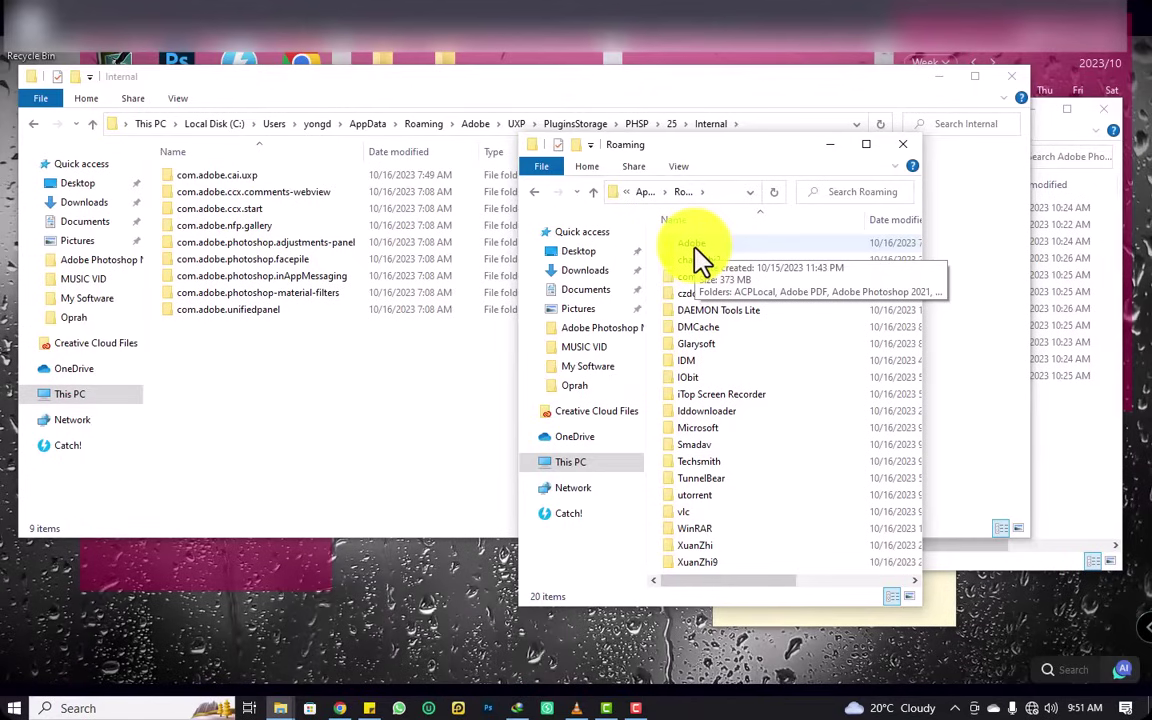
{"action": "double_click", "coordinate": [698, 250]}
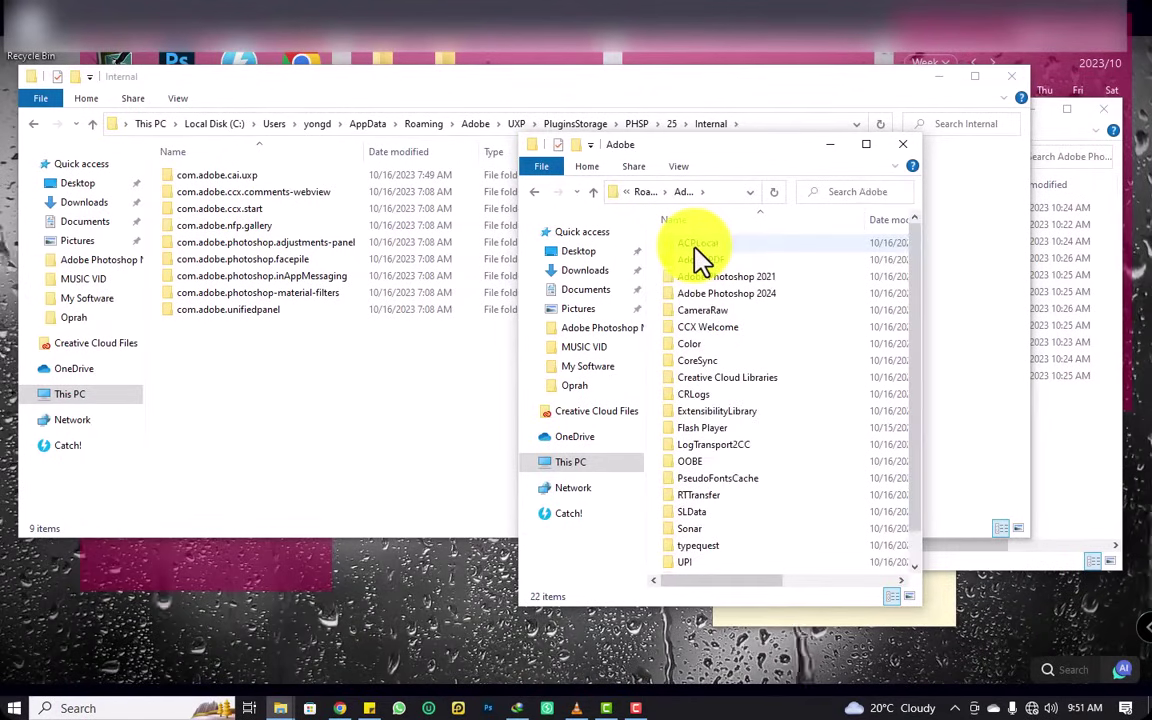
Continue into UXP\PluginsStorage\PHSP\25\Internal.
{"action": "scroll", "coordinate": [715, 380], "scroll_direction": "down", "scroll_amount": 1}
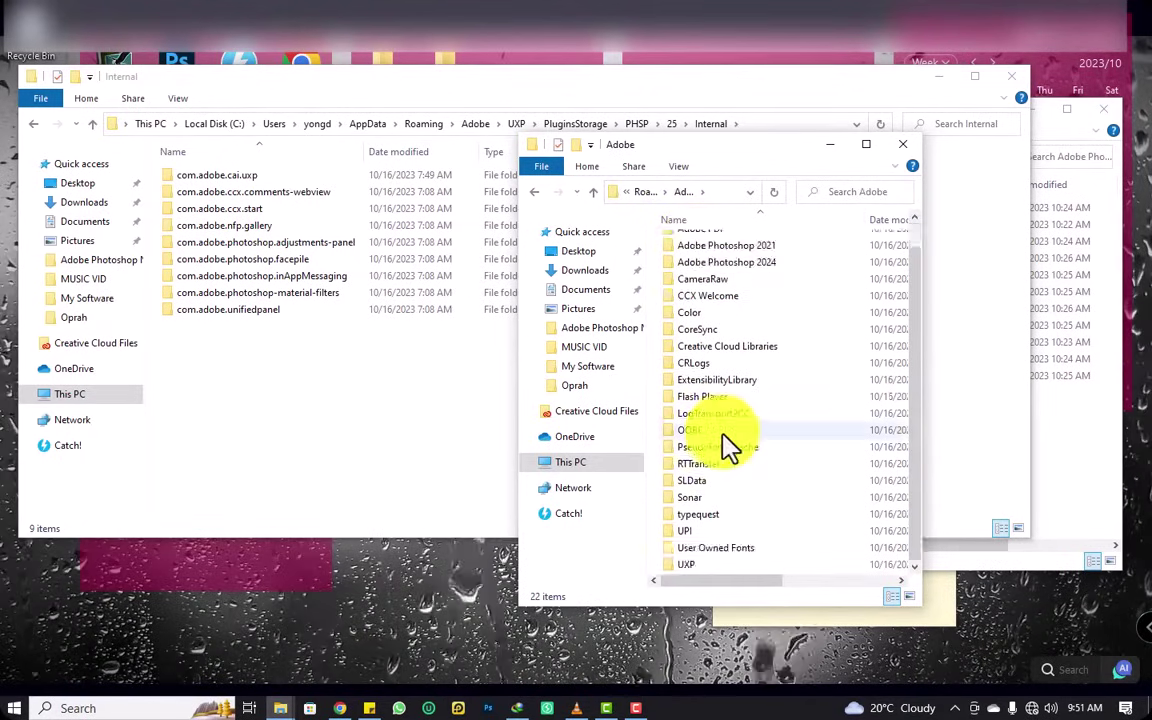
{"action": "double_click", "coordinate": [755, 571]}
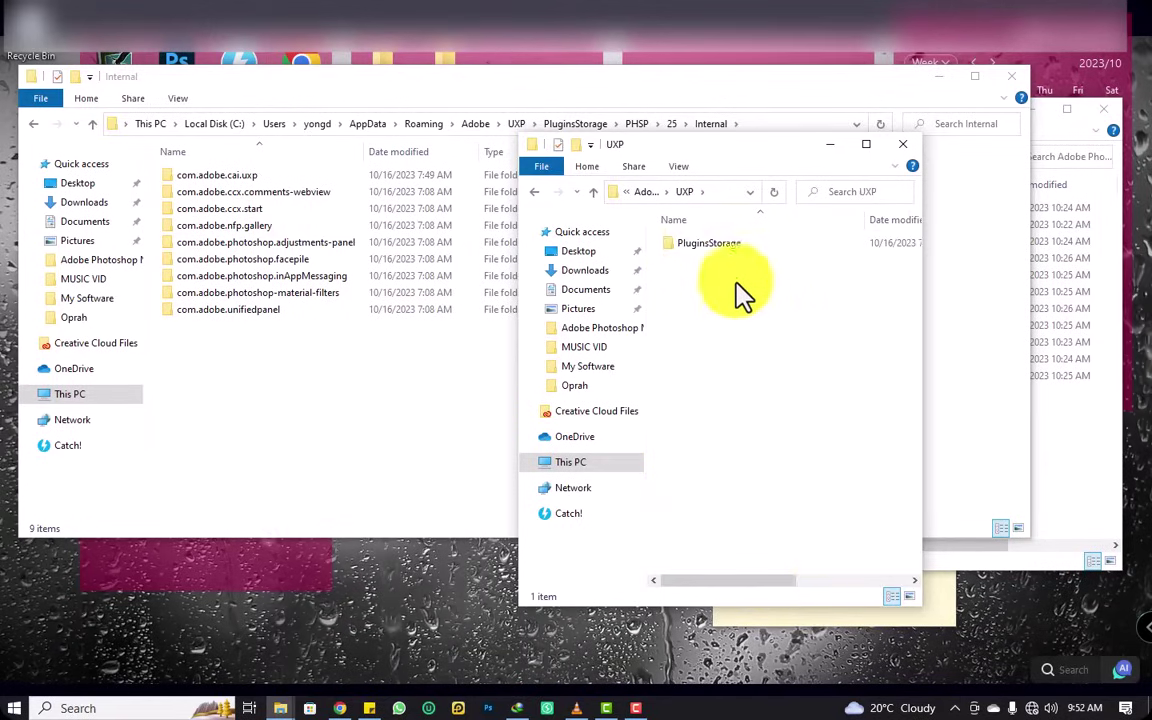
{"action": "double_click", "coordinate": [773, 262]}
{"action": "double_click", "coordinate": [725, 250]}
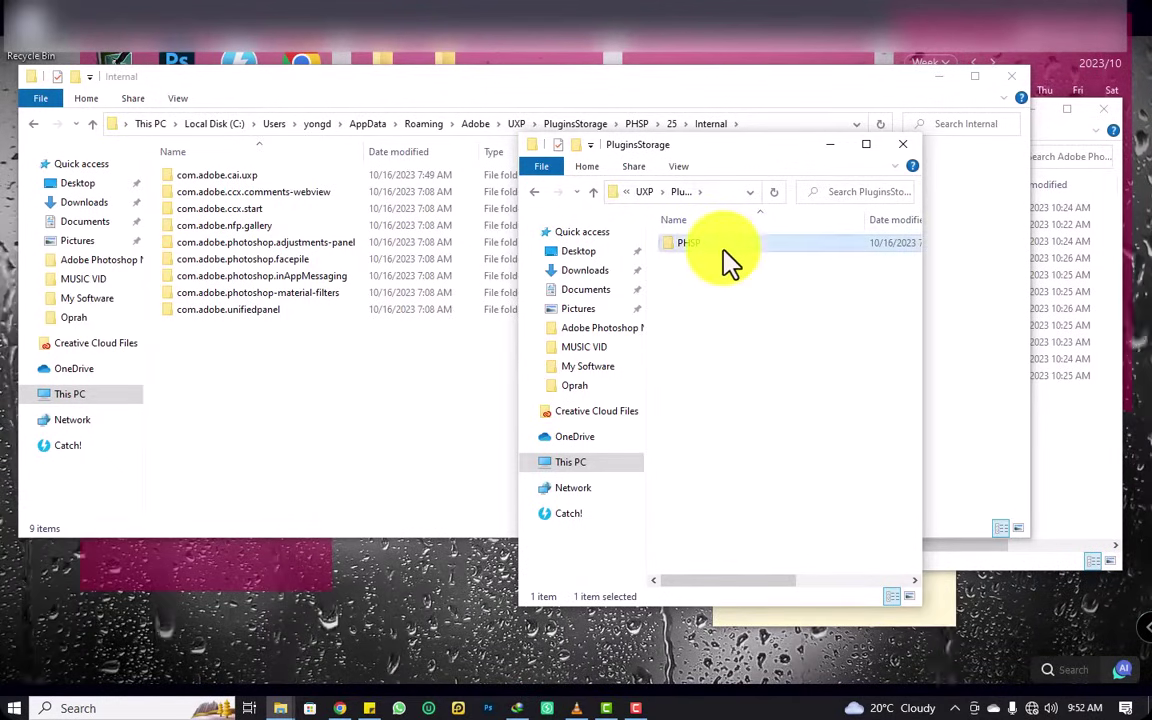
{"action": "double_click", "coordinate": [729, 257]}
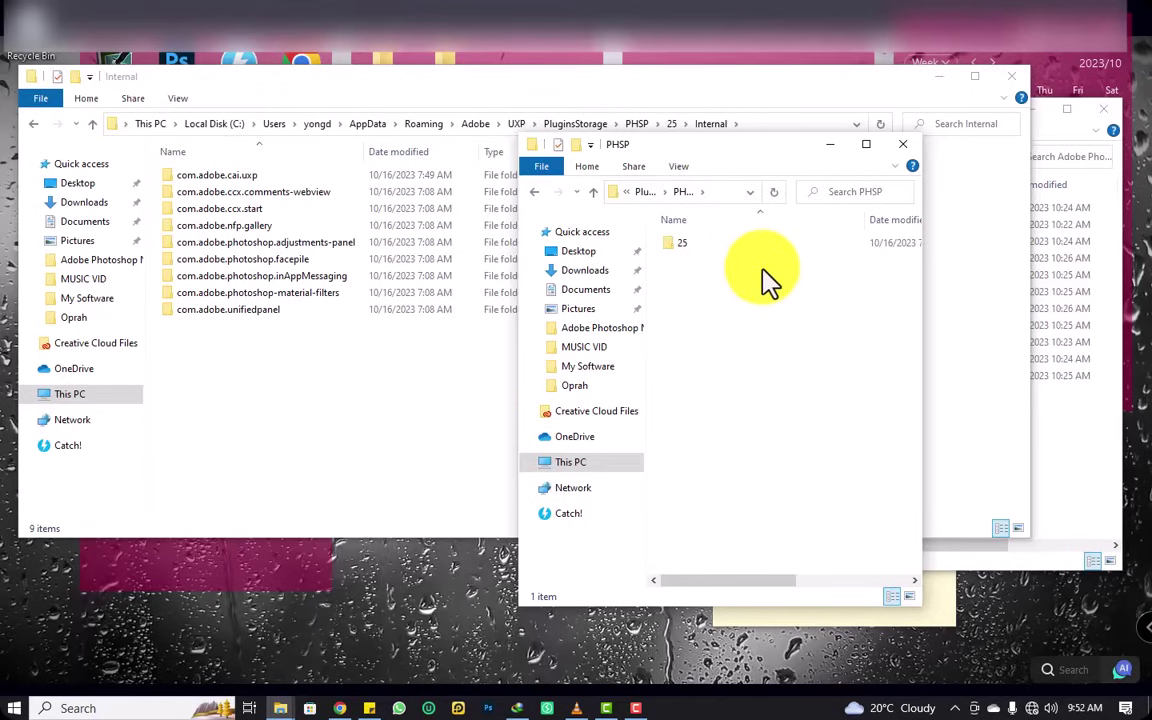
{"action": "double_click", "coordinate": [701, 246]}
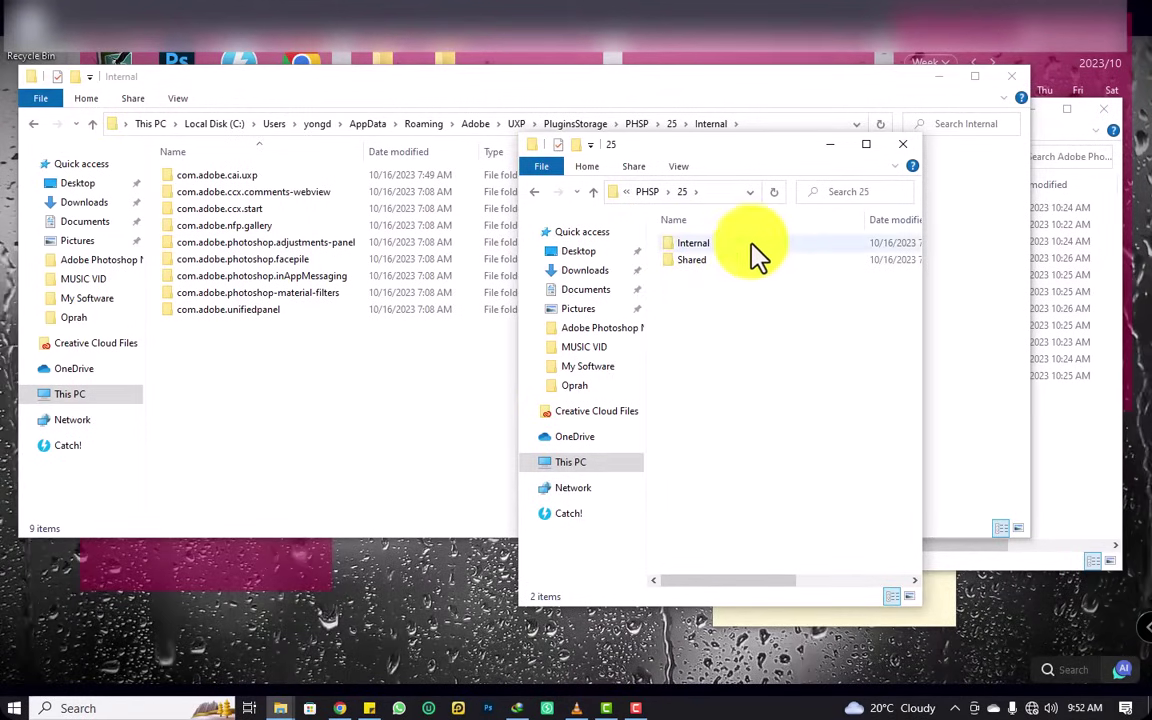
{"action": "double_click", "coordinate": [755, 254]}
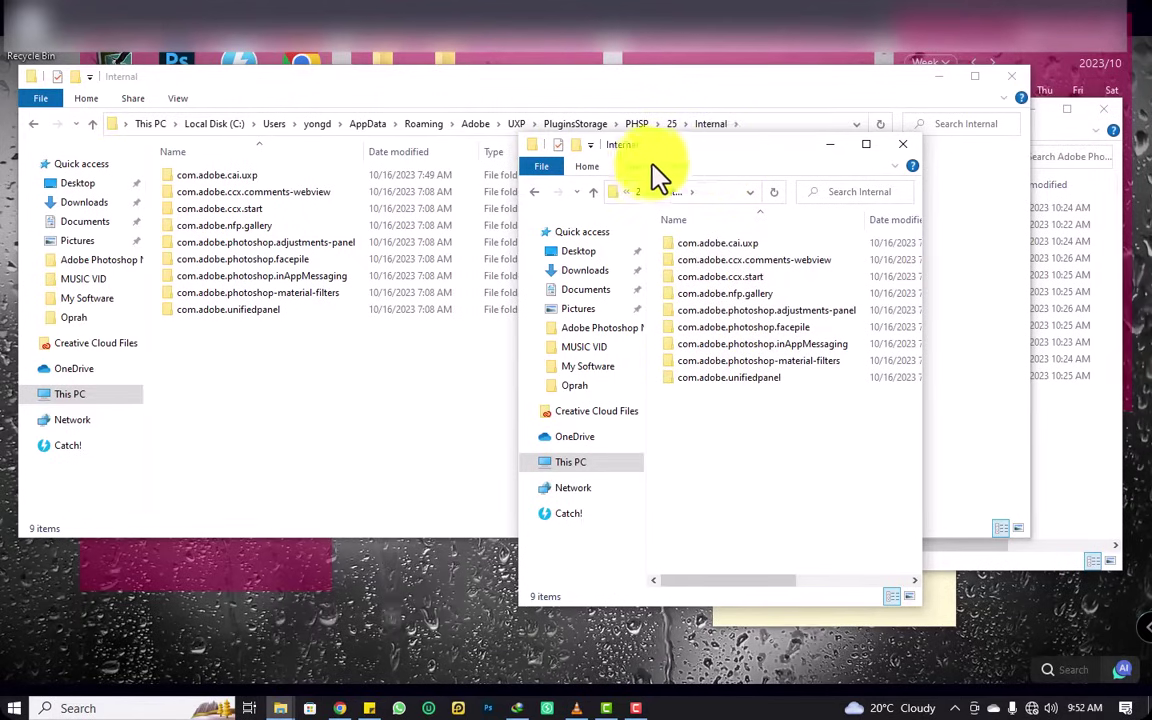
Close the duplicate Internal window, place Internal beside Neural Filters 2023, and delete its old plugin folders.
{"action": "left_click", "coordinate": [902, 145]}
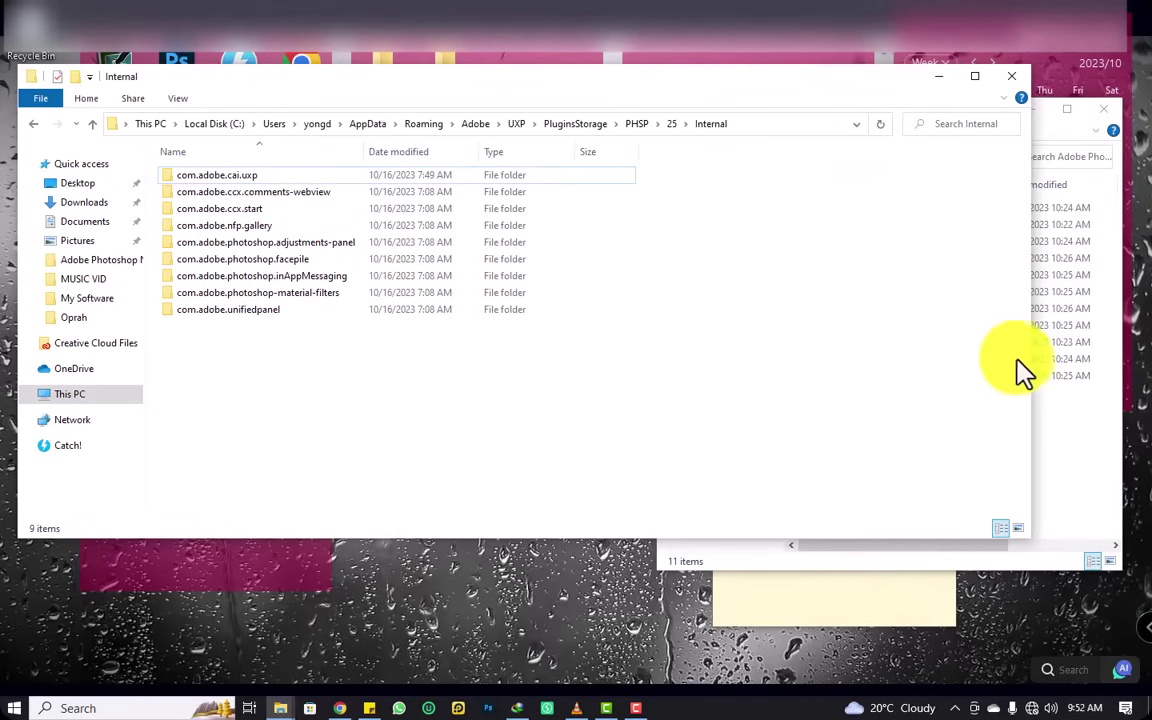
{"action": "left_click_drag", "start_coordinate": [1031, 349], "coordinate": [508, 352]}
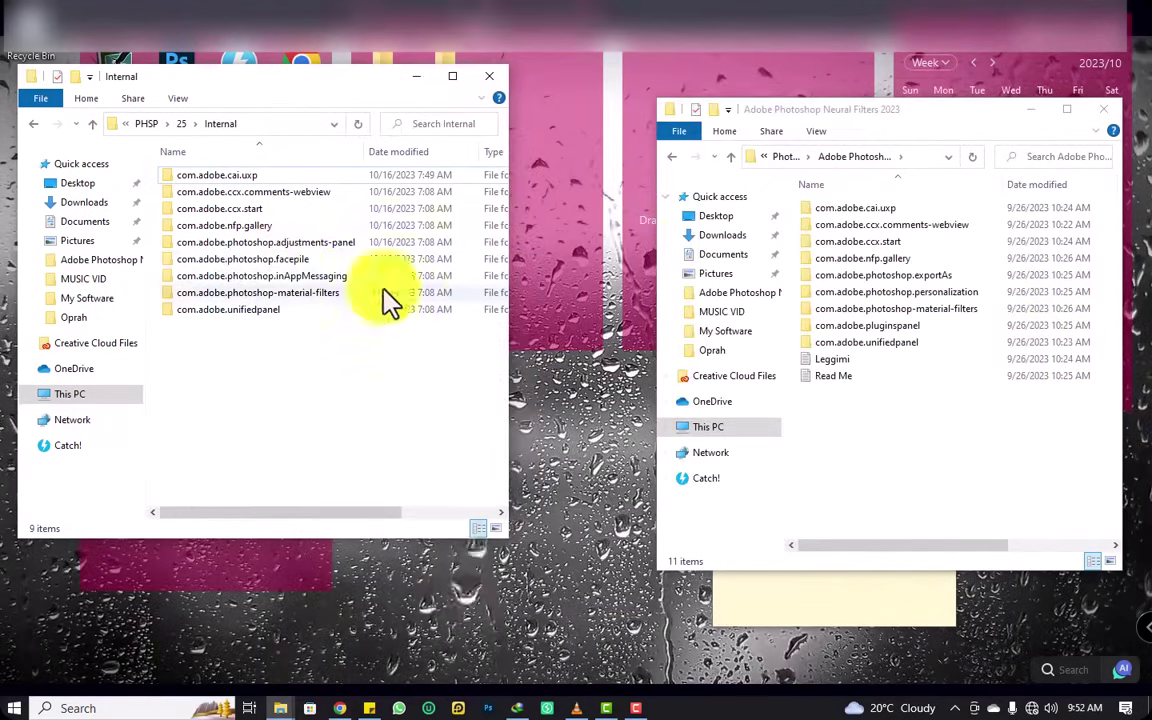
{"action": "left_click_drag", "start_coordinate": [263, 377], "coordinate": [228, 183]}
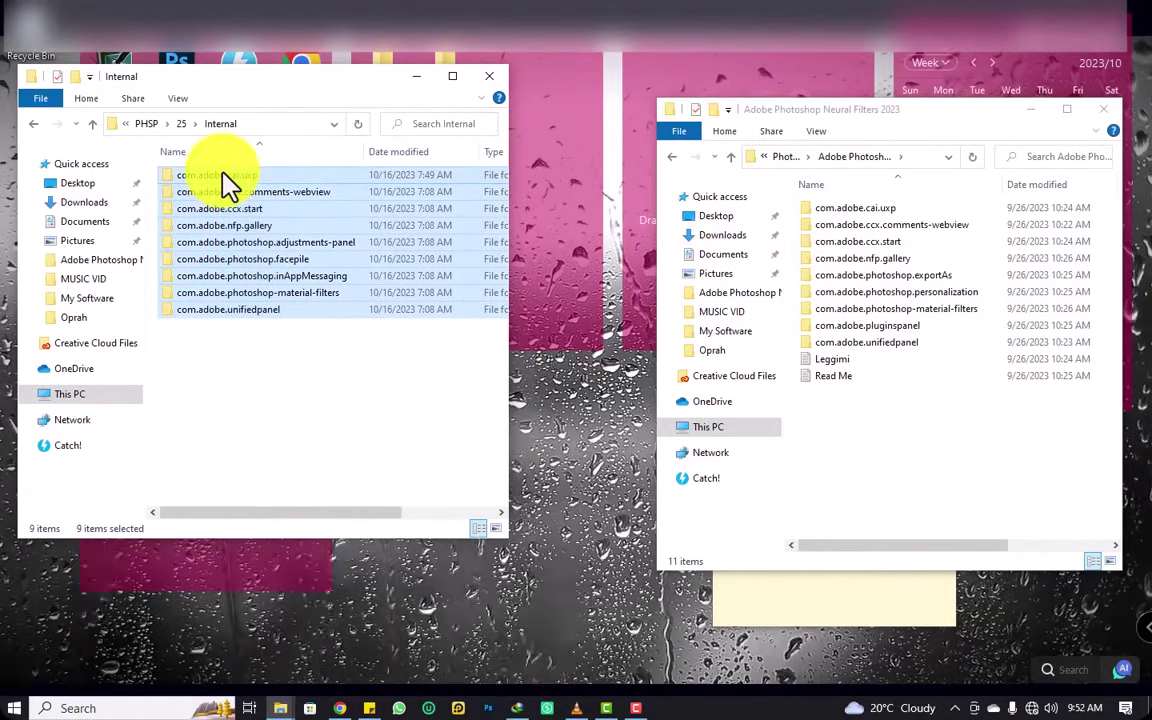
{"action": "key", "text": "Delete"}
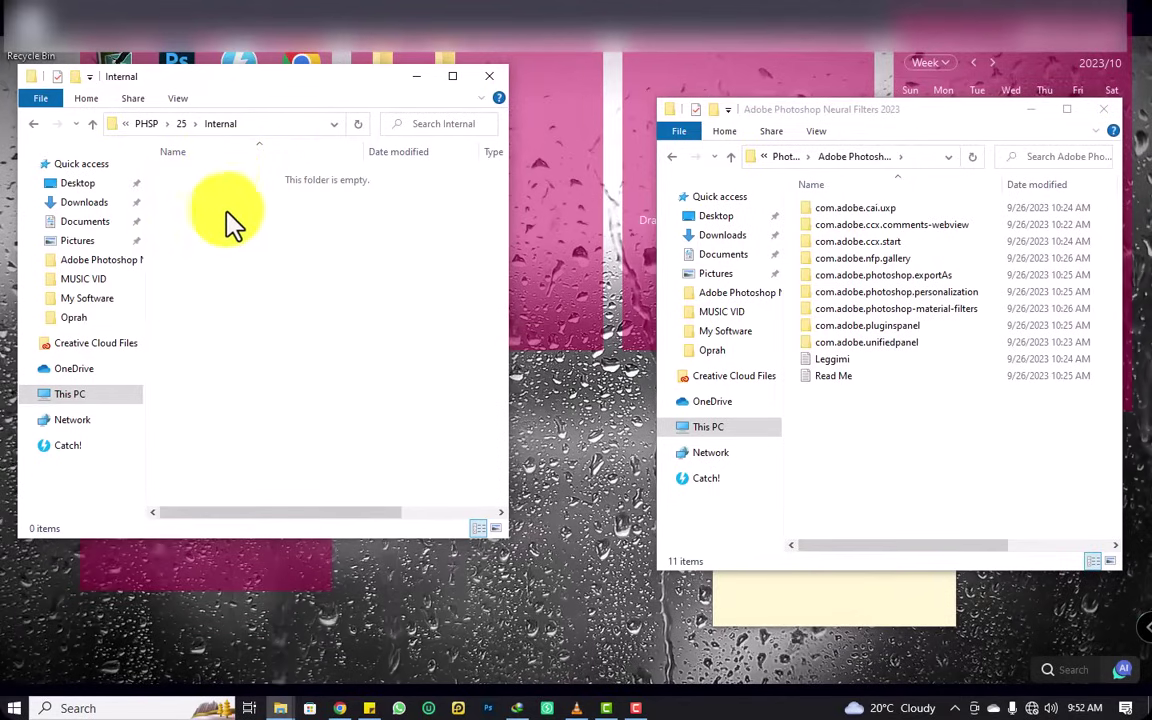
{"action": "right_click", "coordinate": [266, 252]}
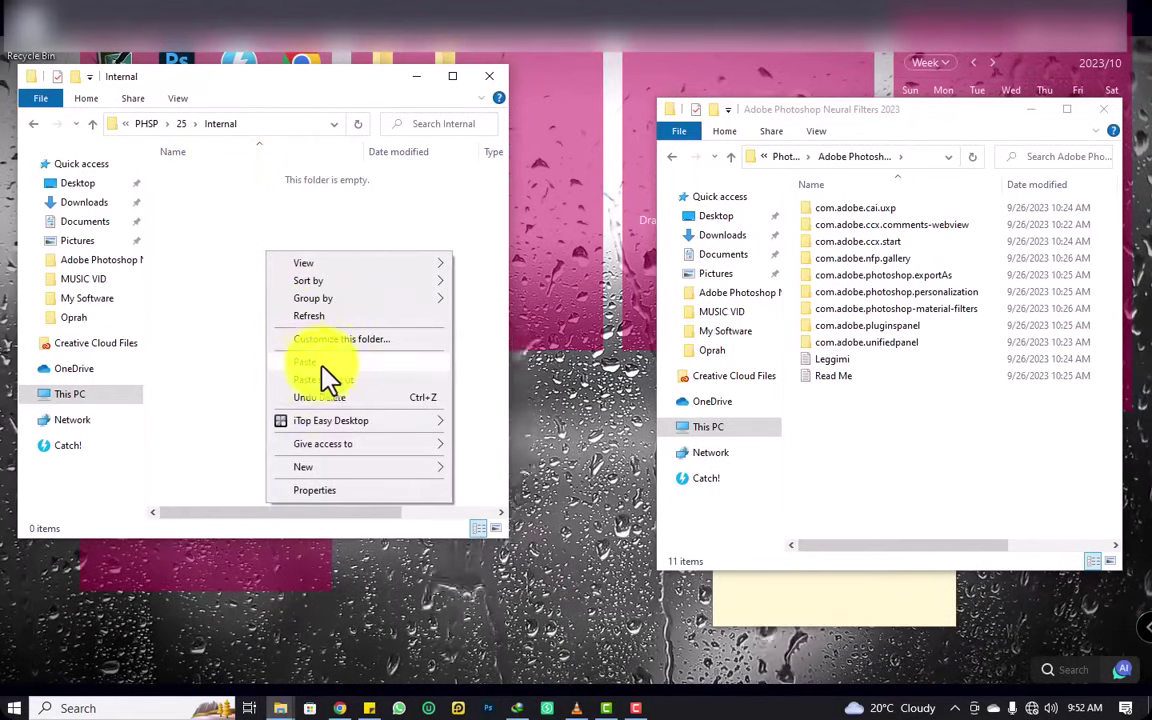
{"action": "left_click", "coordinate": [318, 397]}
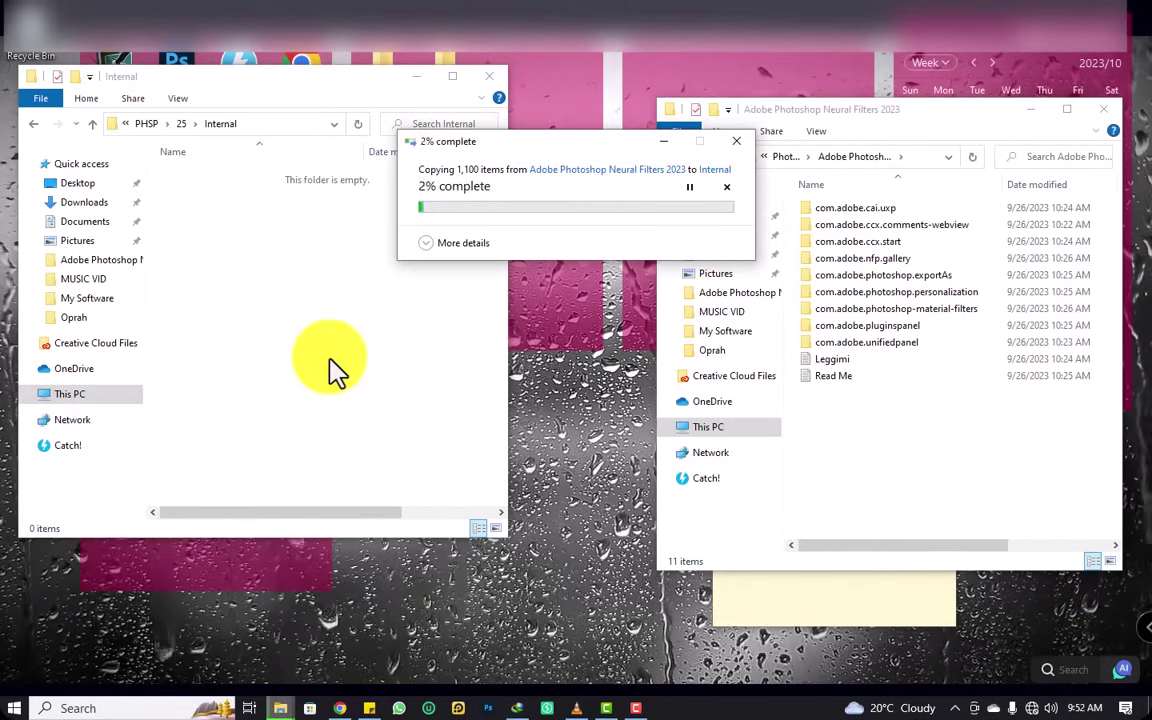
Switch to Chrome and scroll through the Yong 256 channel's Videos tab while the copy finishes.
{"action": "left_click", "coordinate": [340, 708]}
{"action": "scroll", "coordinate": [617, 476], "scroll_direction": "down", "scroll_amount": 3}
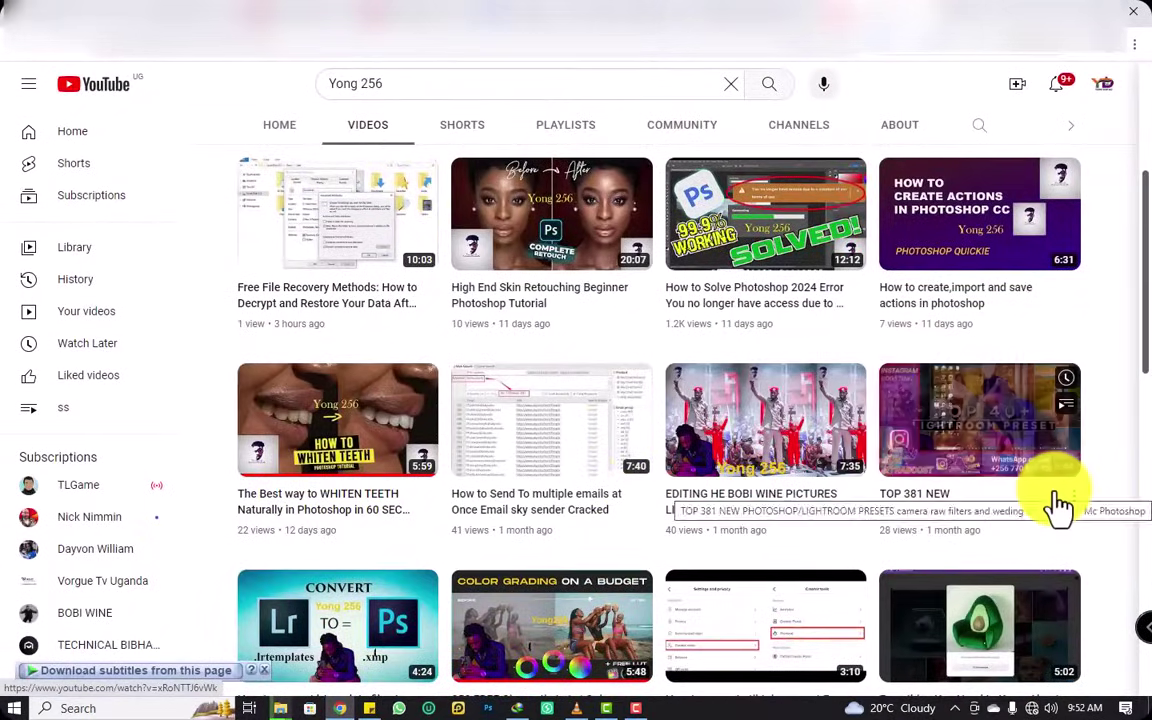
{"action": "scroll", "coordinate": [1050, 505], "scroll_direction": "up", "scroll_amount": 1}
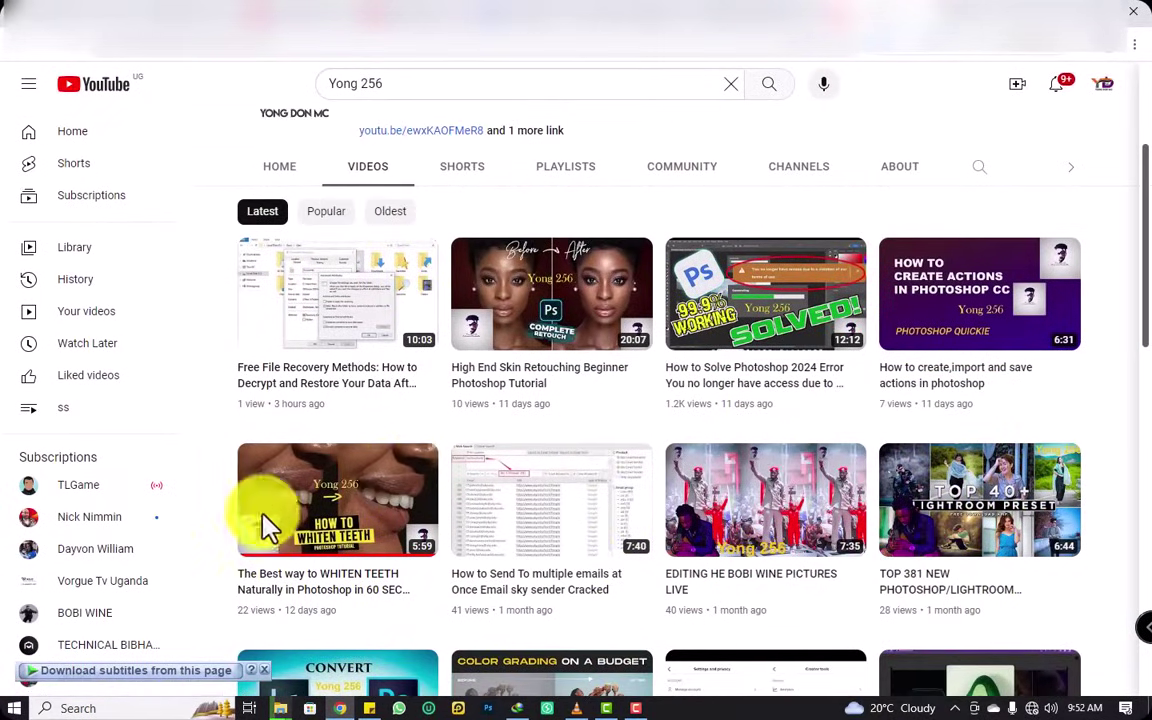
{"action": "scroll", "coordinate": [418, 453], "scroll_direction": "up", "scroll_amount": 3}
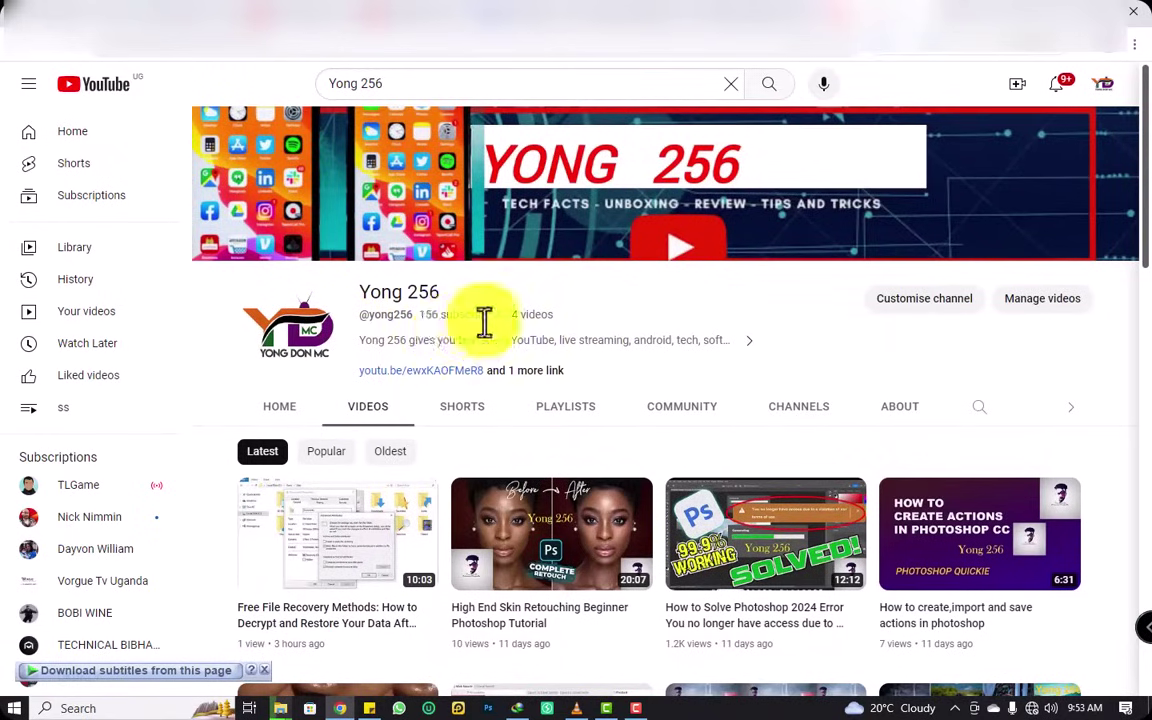
{"action": "scroll", "coordinate": [740, 420], "scroll_direction": "down", "scroll_amount": 1}
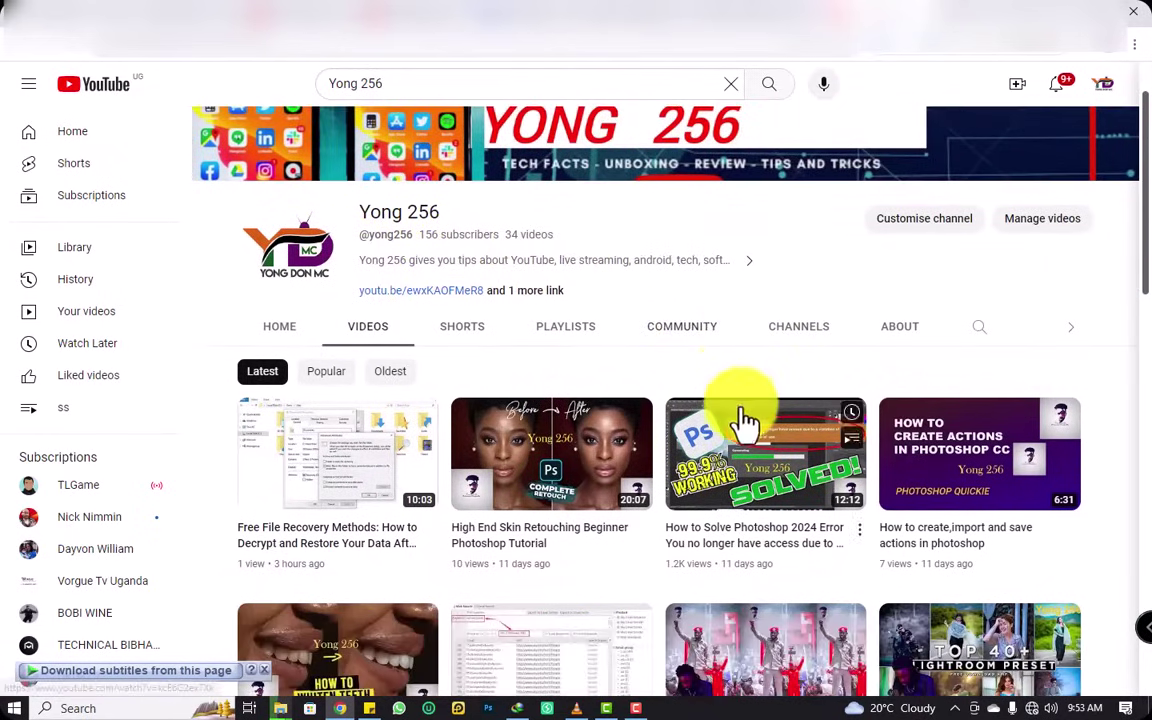
{"action": "scroll", "coordinate": [636, 333], "scroll_direction": "down", "scroll_amount": 3}
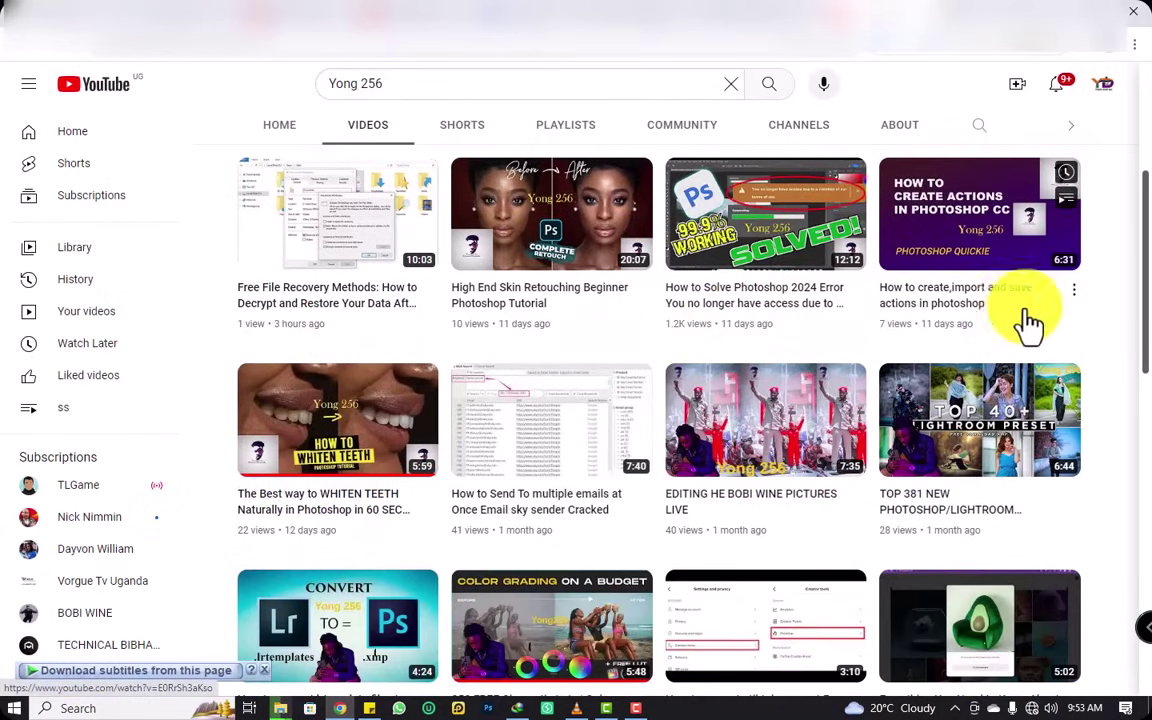
{"action": "scroll", "coordinate": [740, 368], "scroll_direction": "down", "scroll_amount": 3}
{"action": "scroll", "coordinate": [946, 496], "scroll_direction": "down", "scroll_amount": 4}
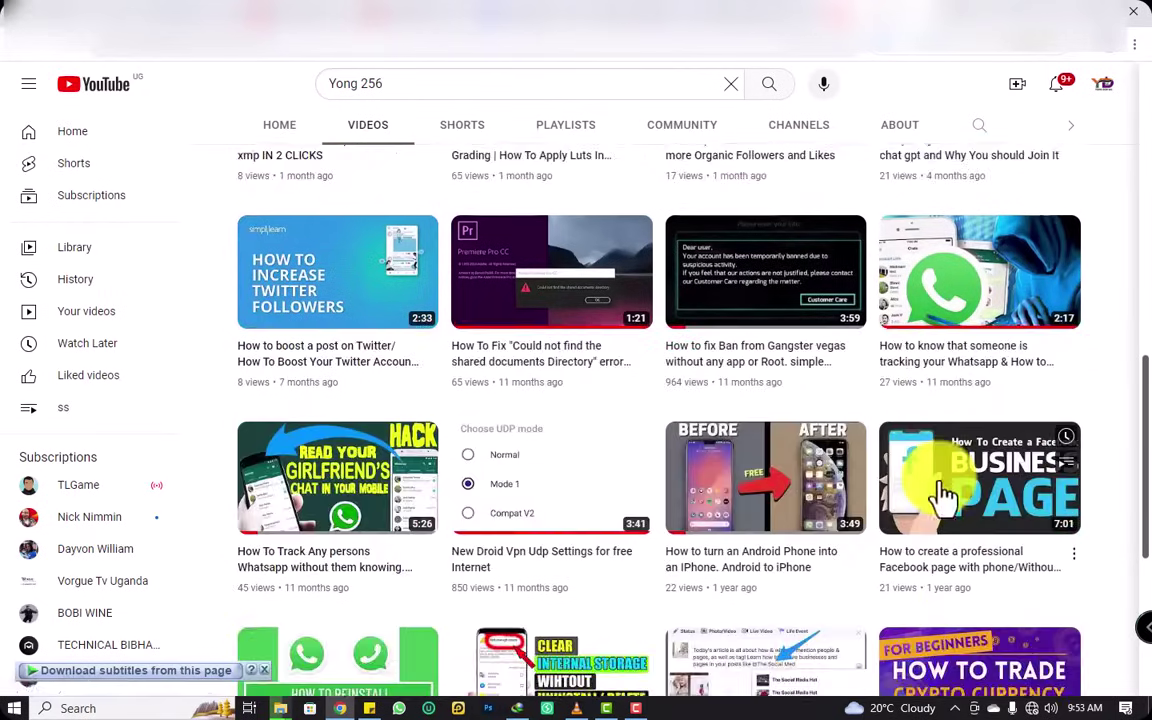
{"action": "scroll", "coordinate": [948, 492], "scroll_direction": "up", "scroll_amount": 5}
{"action": "scroll", "coordinate": [948, 492], "scroll_direction": "up", "scroll_amount": 5}
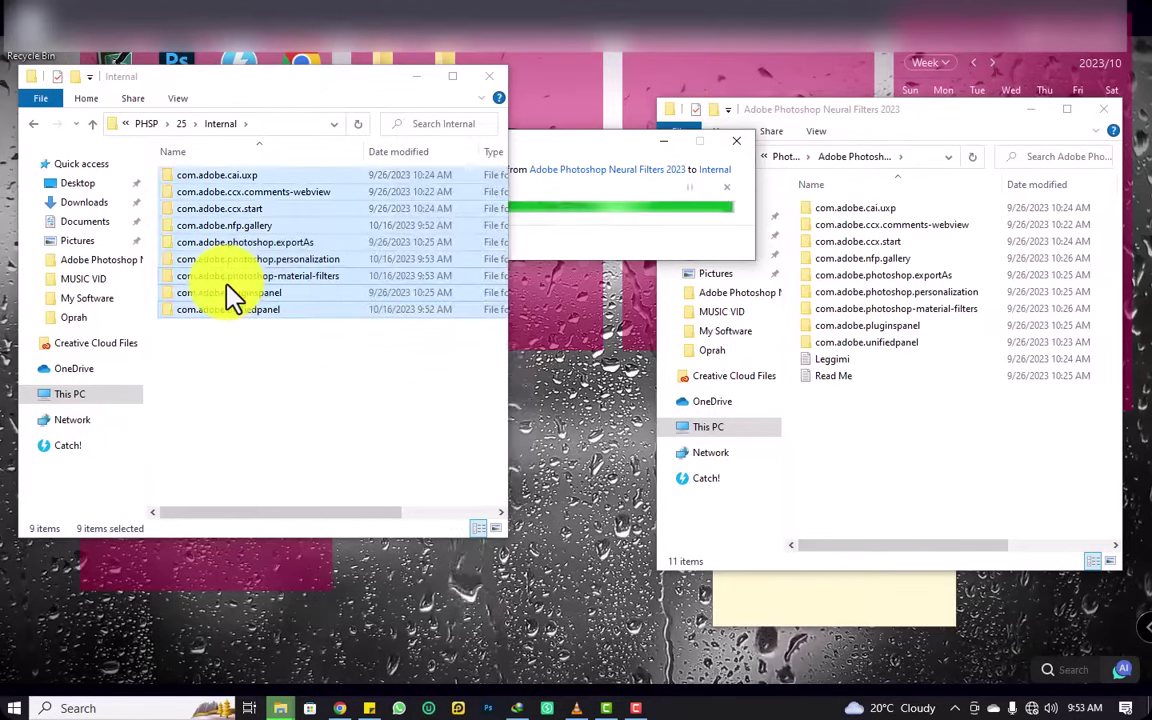
Close the Internal and Neural Filters 2023 windows and refresh the desktop.
{"action": "left_click", "coordinate": [489, 76]}
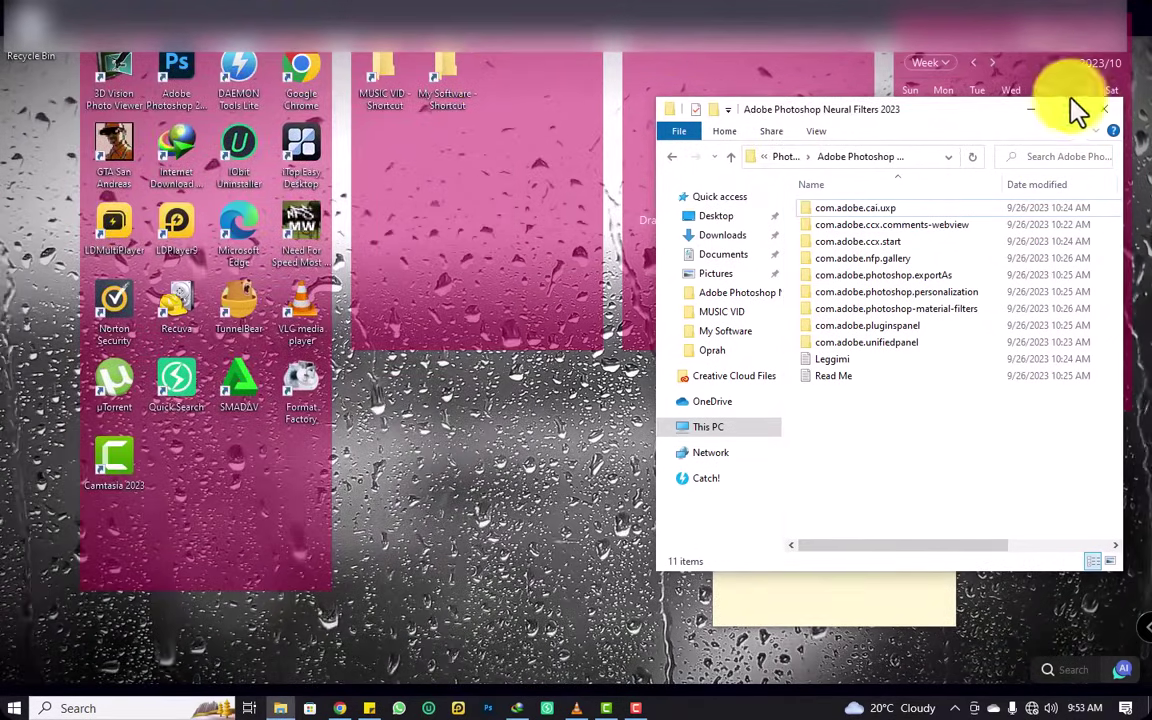
{"action": "left_click", "coordinate": [1103, 109]}
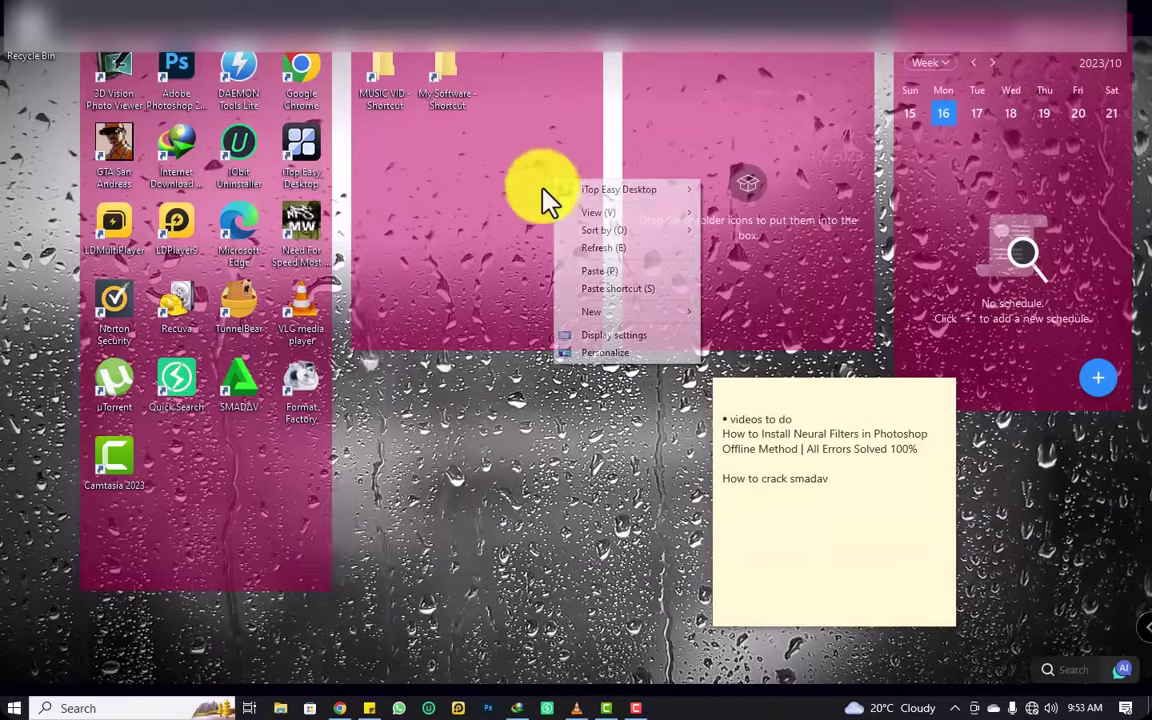
{"action": "right_click", "coordinate": [518, 359]}
{"action": "left_click", "coordinate": [577, 428]}
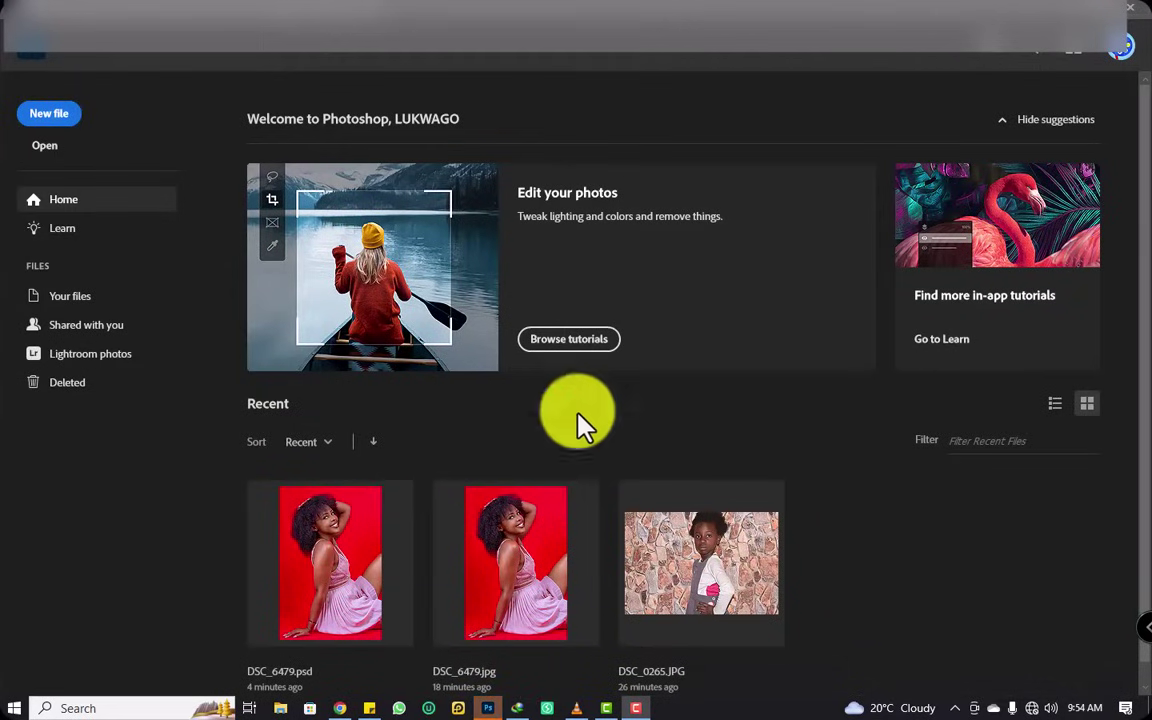
Open DSC_6479.psd from the Recent list and launch Filter > Neural Filters.
{"action": "left_click", "coordinate": [323, 607]}
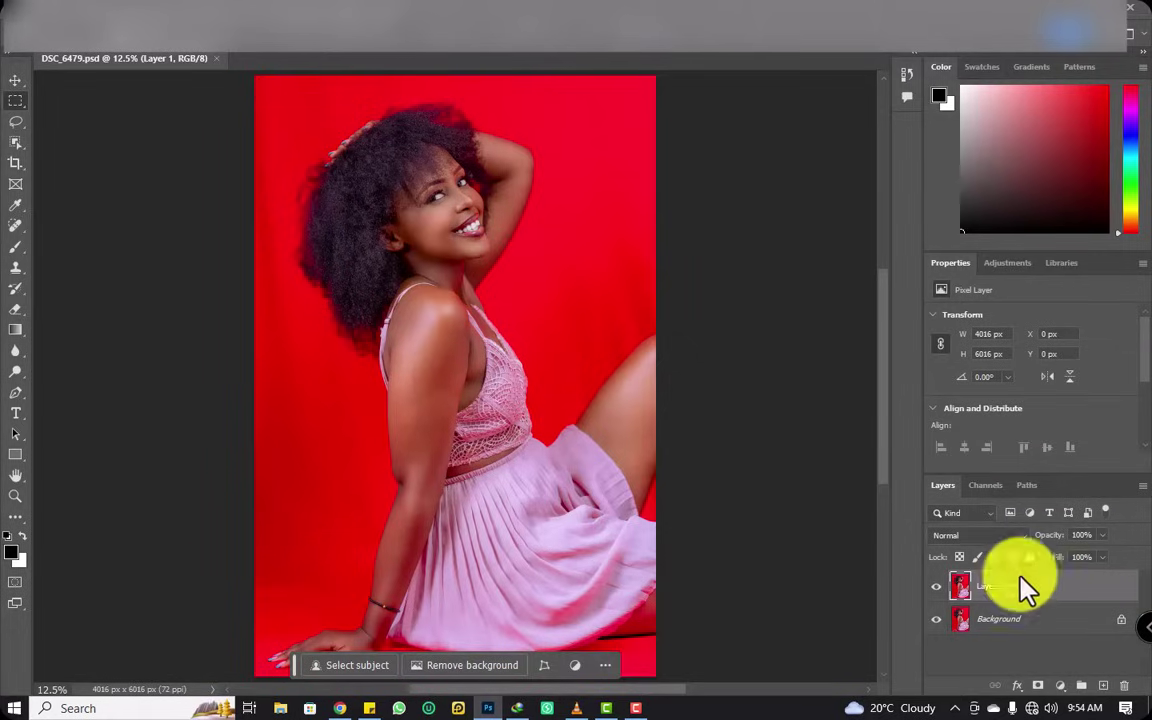
{"action": "left_click", "coordinate": [218, 14]}
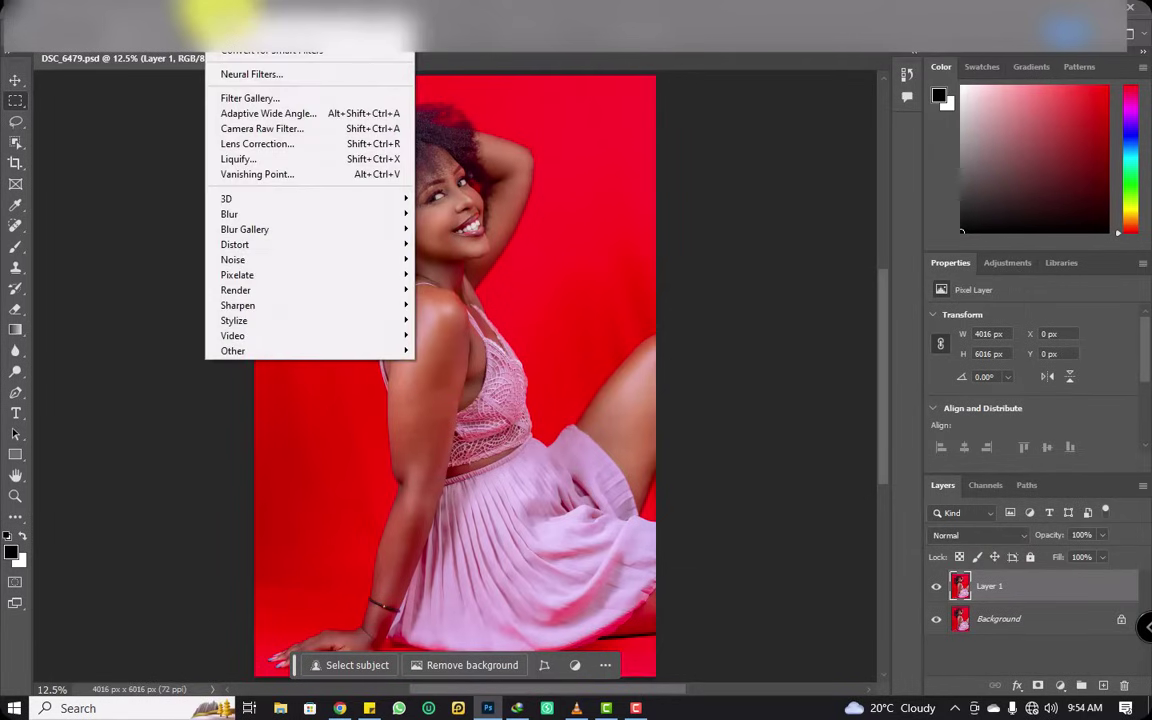
{"action": "left_click", "coordinate": [243, 76]}
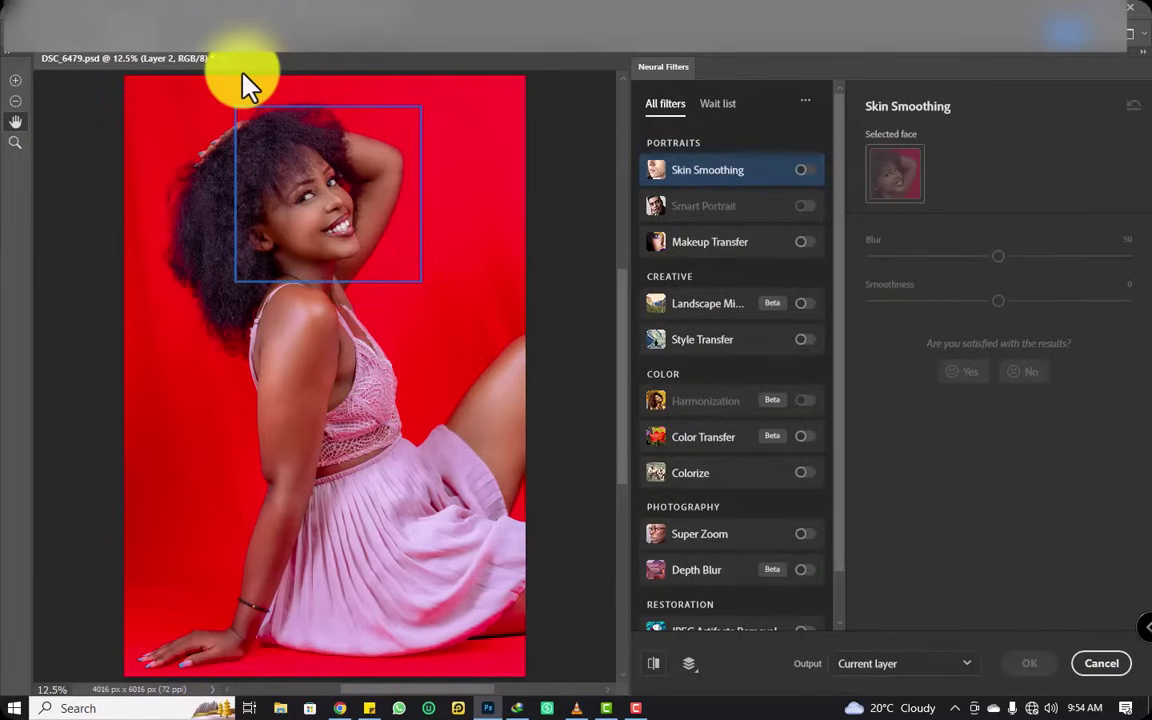
Toggle Skin Smoothing, Smart Portrait and Makeup Transfer to check the portrait filters respond.
{"action": "left_click", "coordinate": [806, 178]}
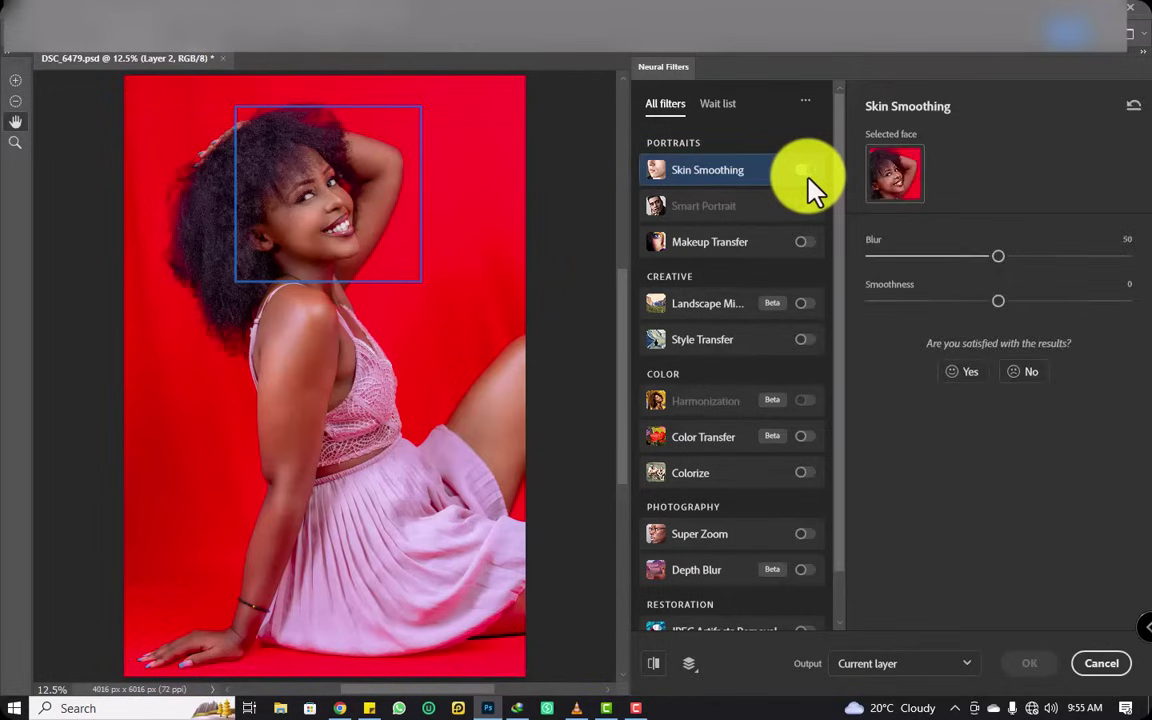
{"action": "left_click", "coordinate": [806, 178]}
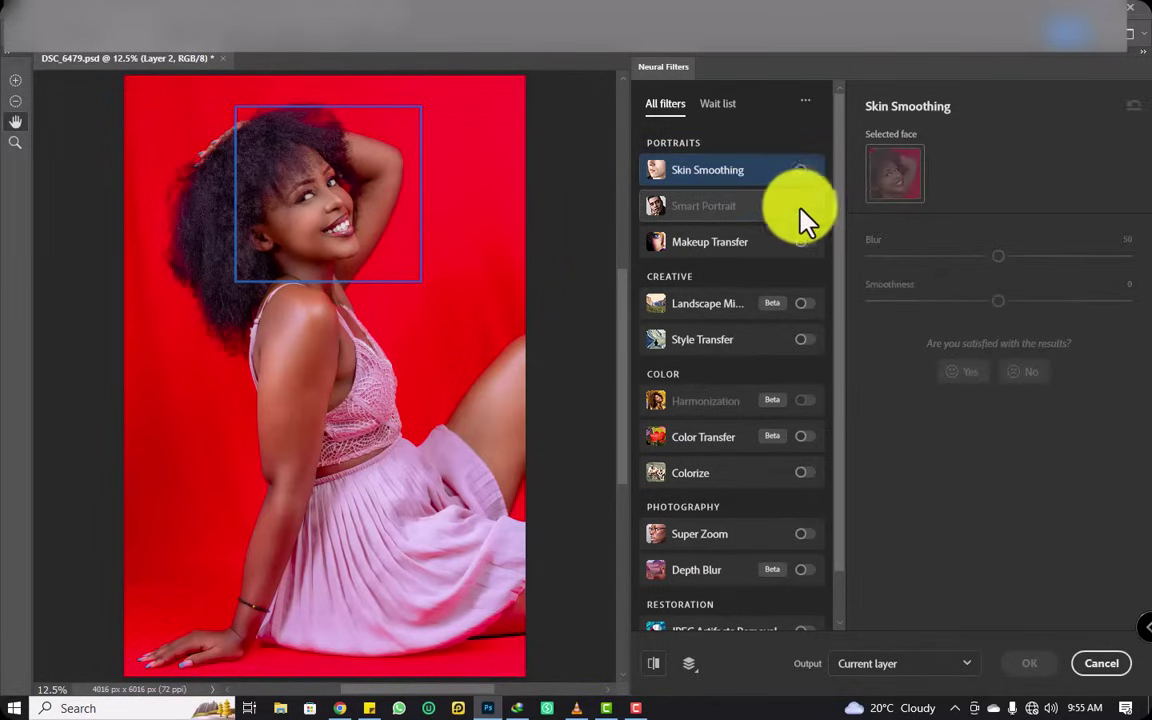
{"action": "left_click", "coordinate": [795, 216]}
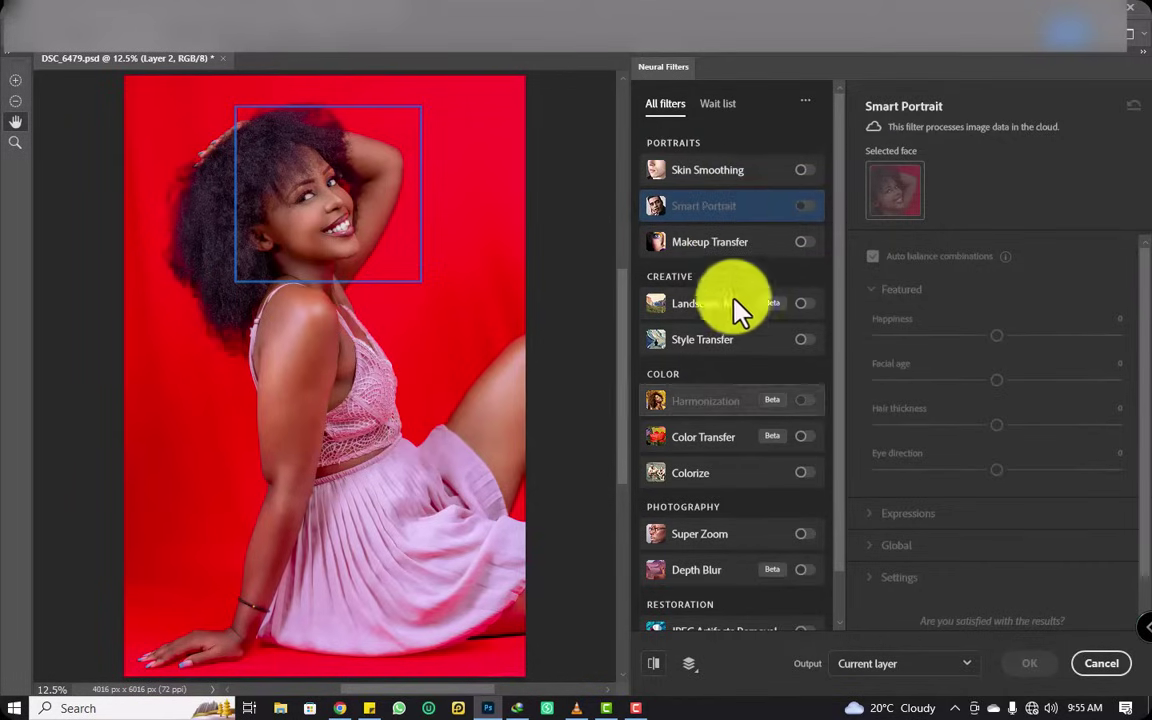
{"action": "left_click", "coordinate": [803, 176]}
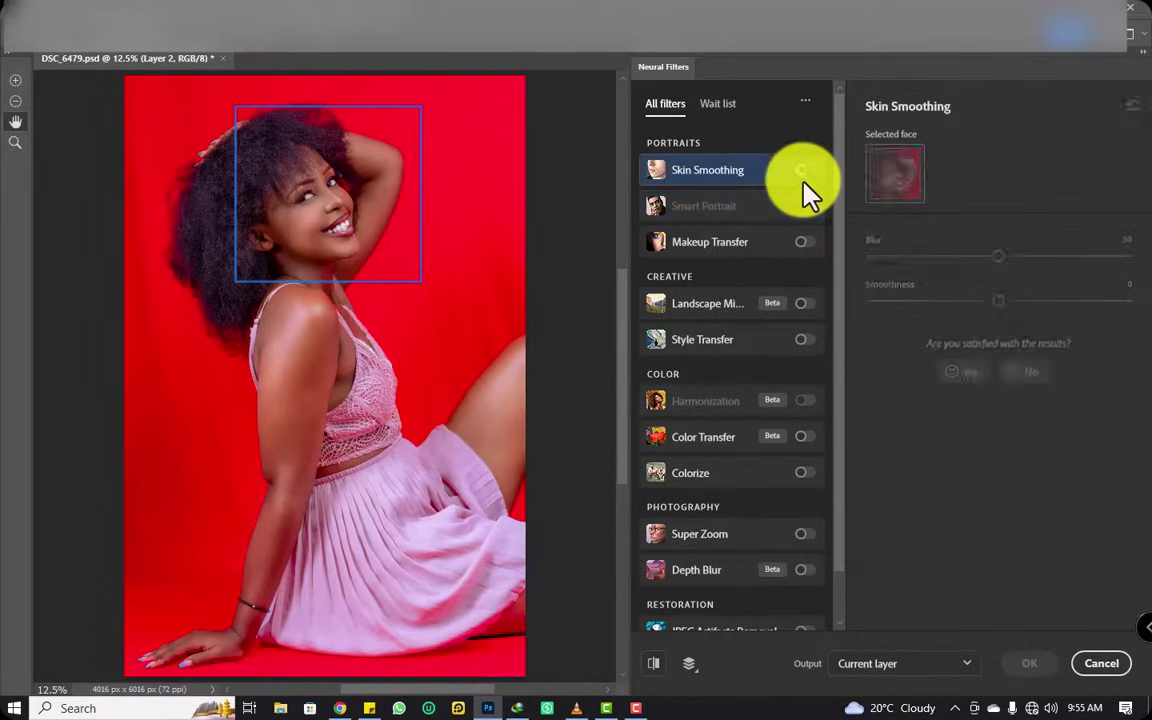
{"action": "left_click", "coordinate": [803, 242]}
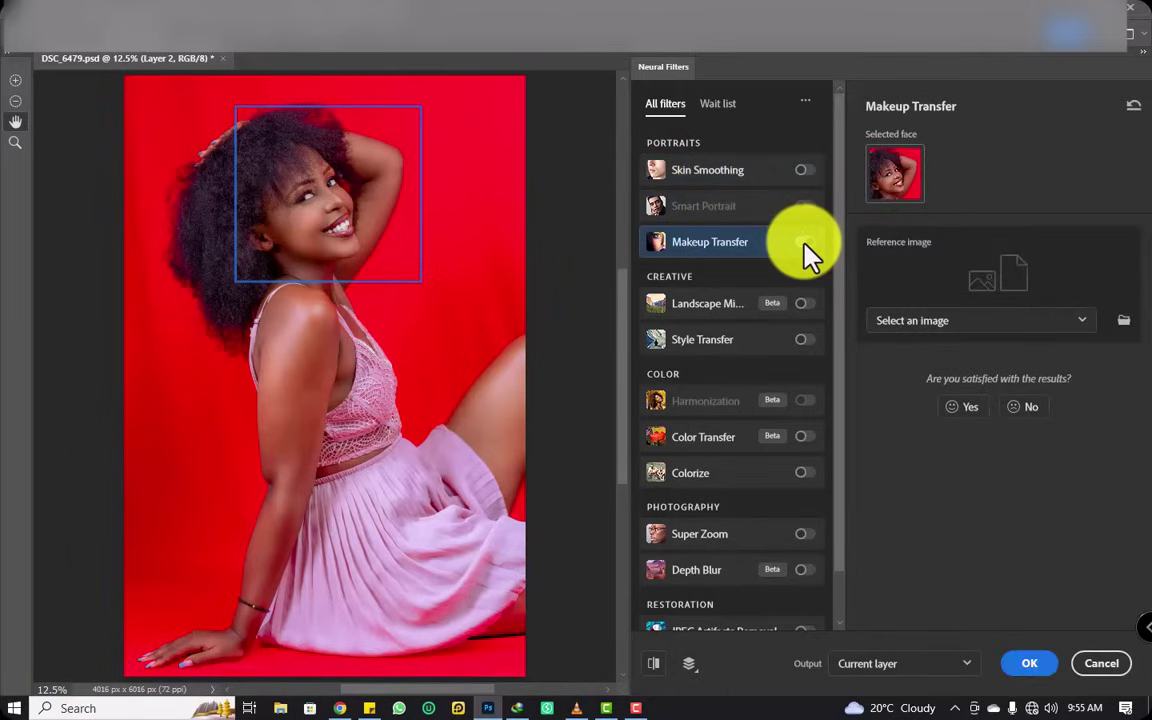
{"action": "left_click", "coordinate": [804, 246]}
Try Landscape Mixer, Style Transfer, Color Transfer, Colorize and Super Zoom on the photo.
{"action": "left_click", "coordinate": [805, 304]}
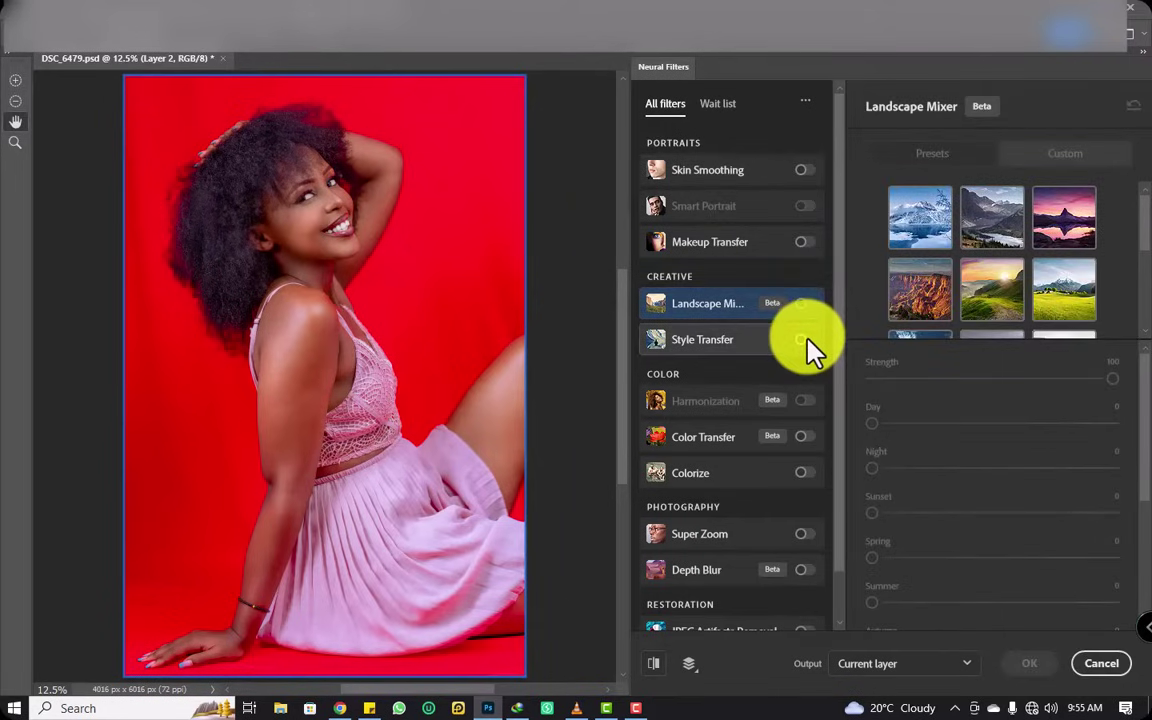
{"action": "left_click", "coordinate": [812, 345]}
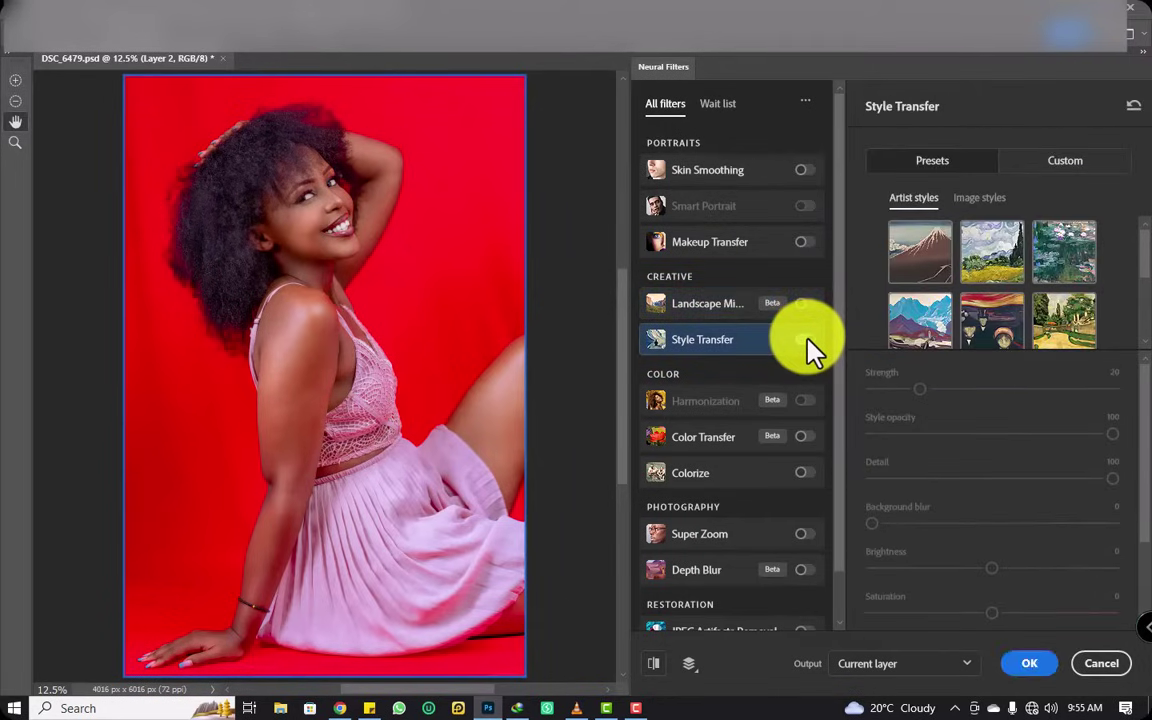
{"action": "left_click", "coordinate": [810, 342]}
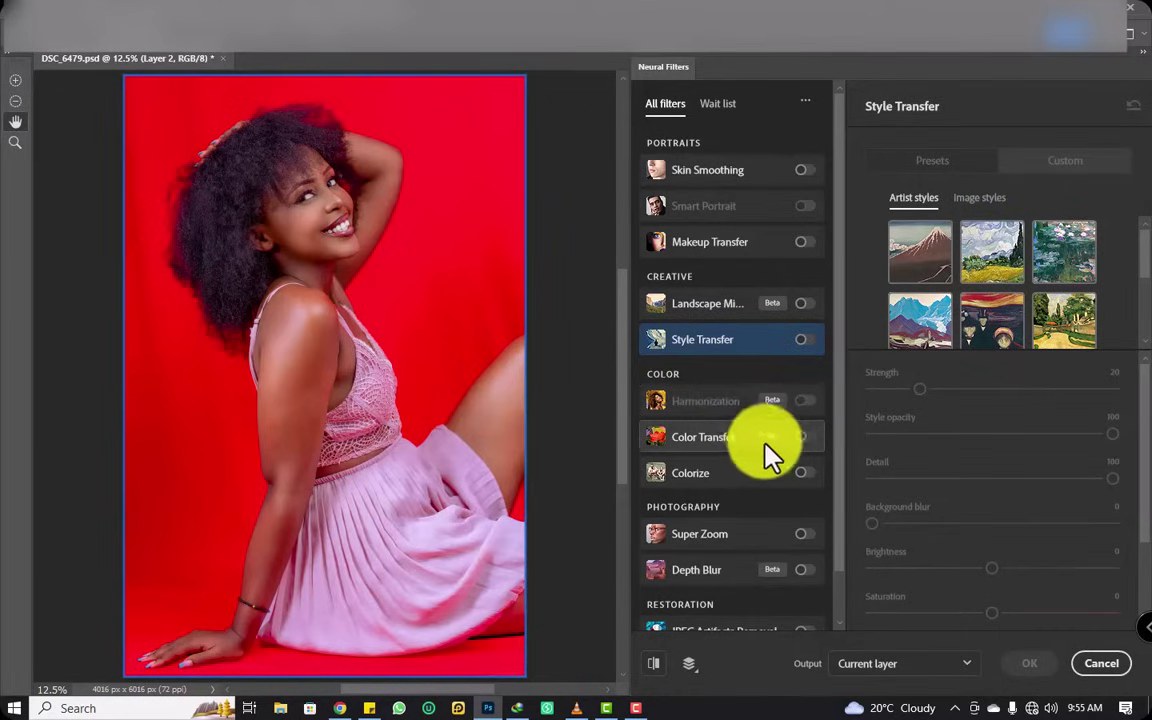
{"action": "left_click", "coordinate": [803, 452]}
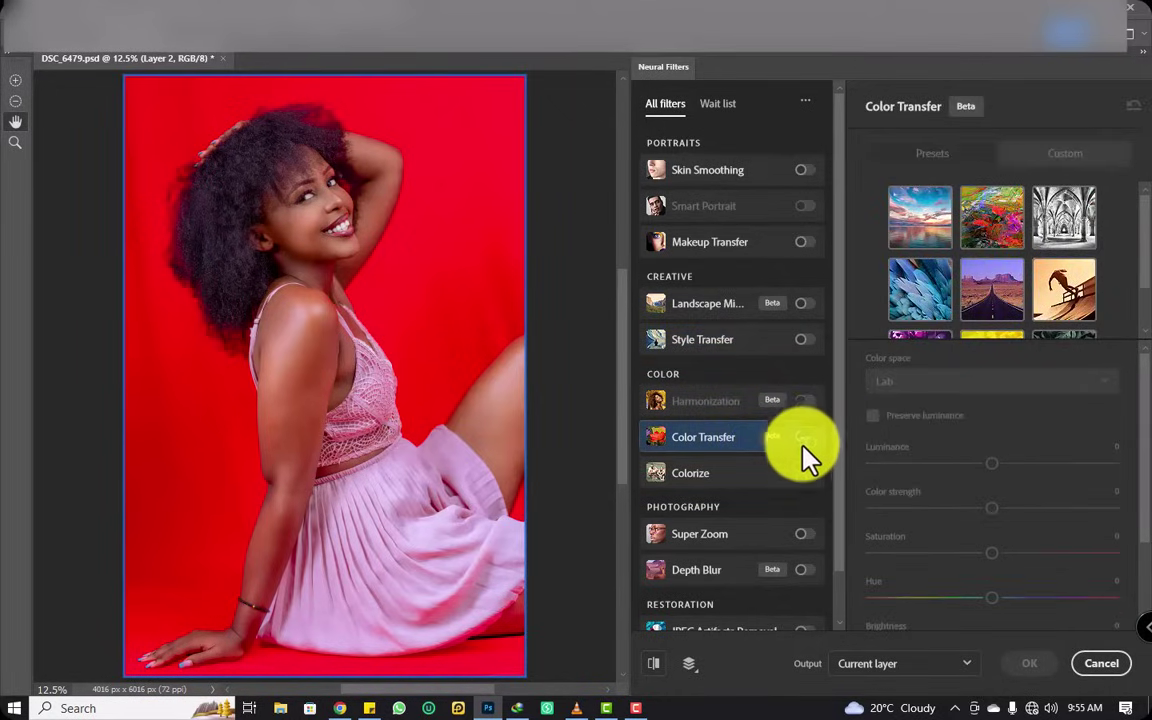
{"action": "left_click", "coordinate": [806, 473]}
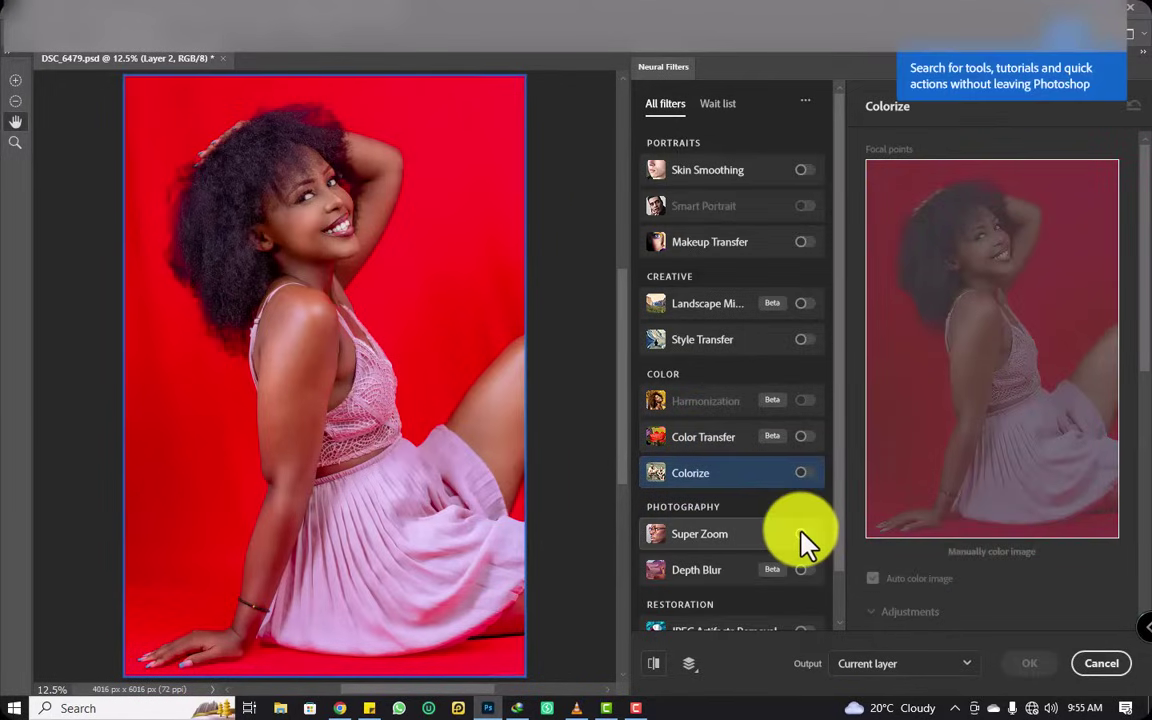
{"action": "left_click", "coordinate": [801, 535]}
{"action": "scroll", "coordinate": [790, 543], "scroll_direction": "down", "scroll_amount": 1}
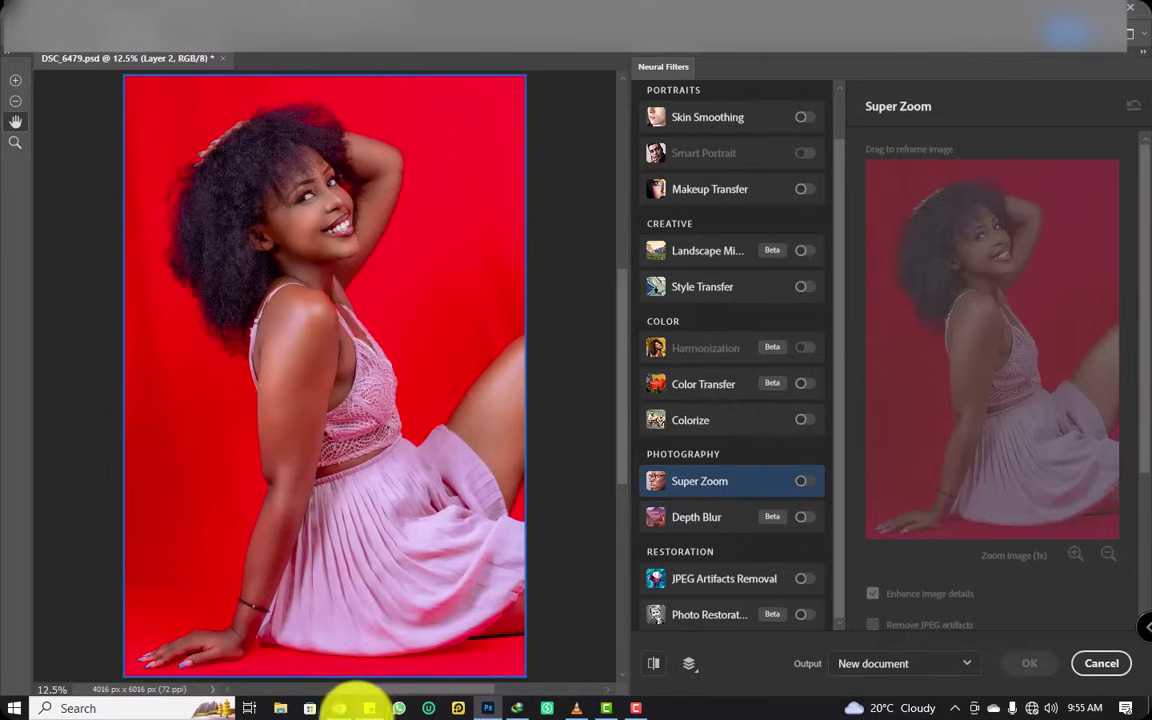
Bring the Yong 256 - YouTube Chrome window back in front.
{"action": "mouse_move", "coordinate": [343, 714]}
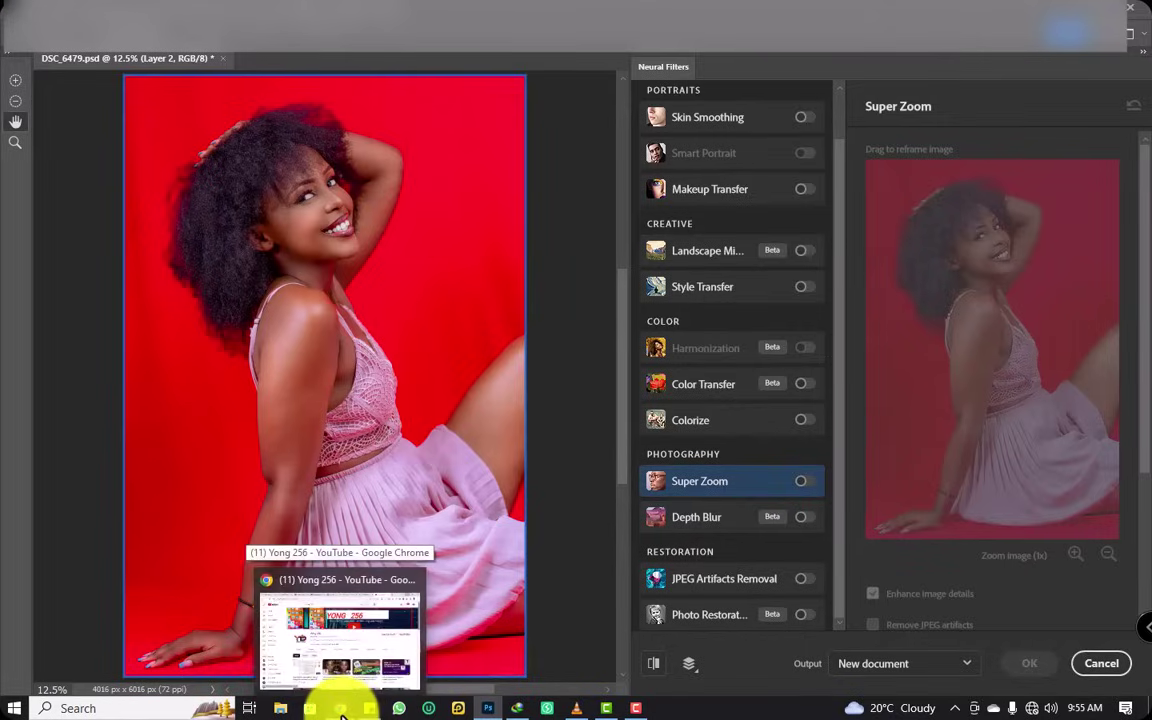
{"action": "left_click", "coordinate": [340, 710]}
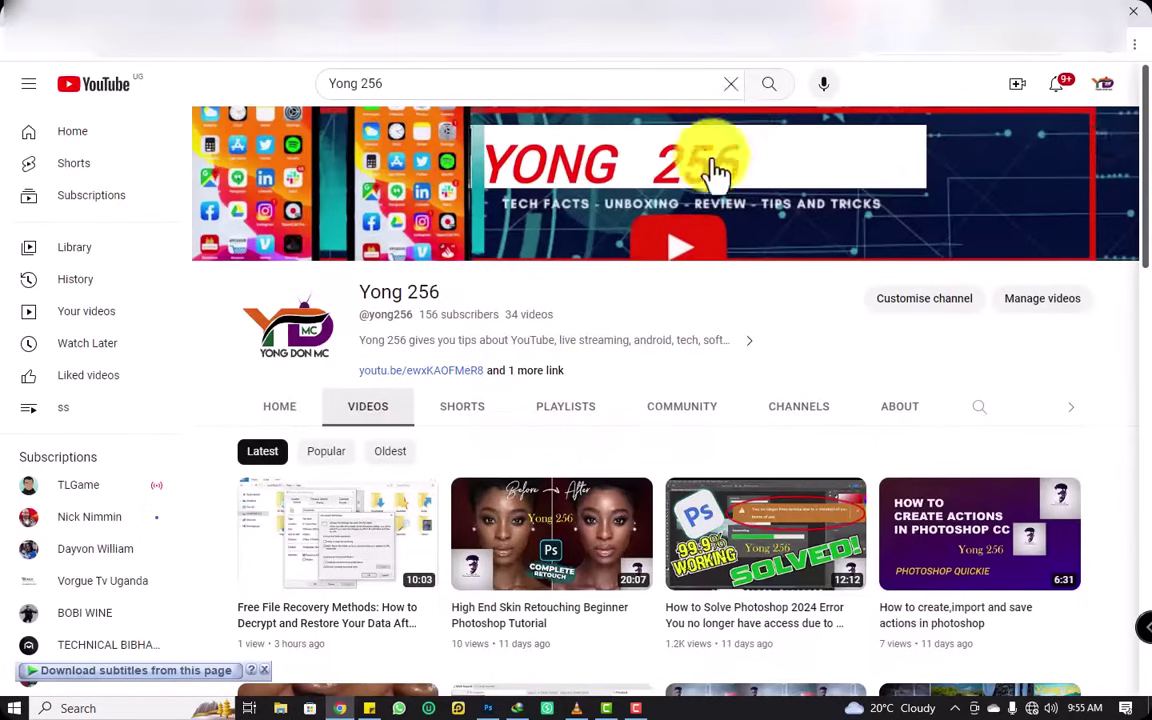